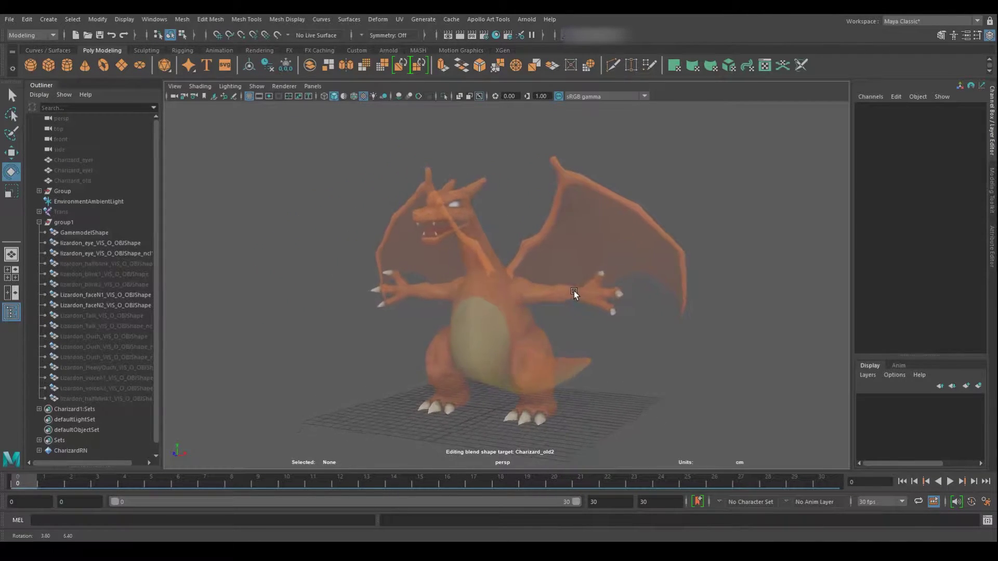
# Step: Select the Lizardon face meshes and unhide all the face expression meshes
pyautogui.click(514, 332)
pyautogui.keyDown('alt'); pyautogui.moveTo(513, 332); pyautogui.dragTo(342, 227); pyautogui.keyUp('alt')
pyautogui.keyDown('alt'); pyautogui.moveTo(341, 227); pyautogui.dragTo(385, 264, button='right'); pyautogui.keyUp('alt')
pyautogui.click(387, 247)
pyautogui.click(436, 261)
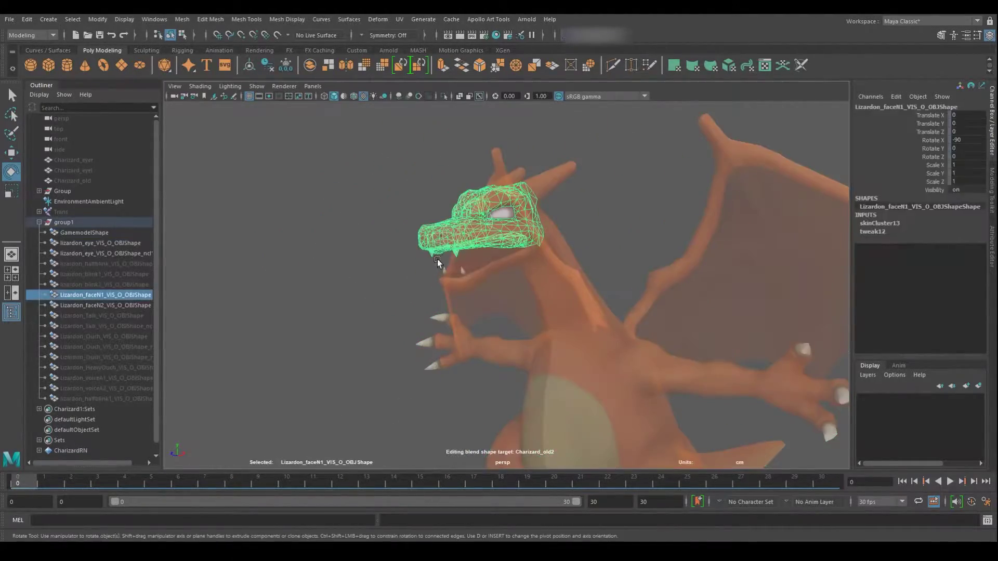
pyautogui.keyDown('alt'); pyautogui.moveTo(435, 261); pyautogui.dragTo(304, 287); pyautogui.keyUp('alt')
pyautogui.click(413, 273)
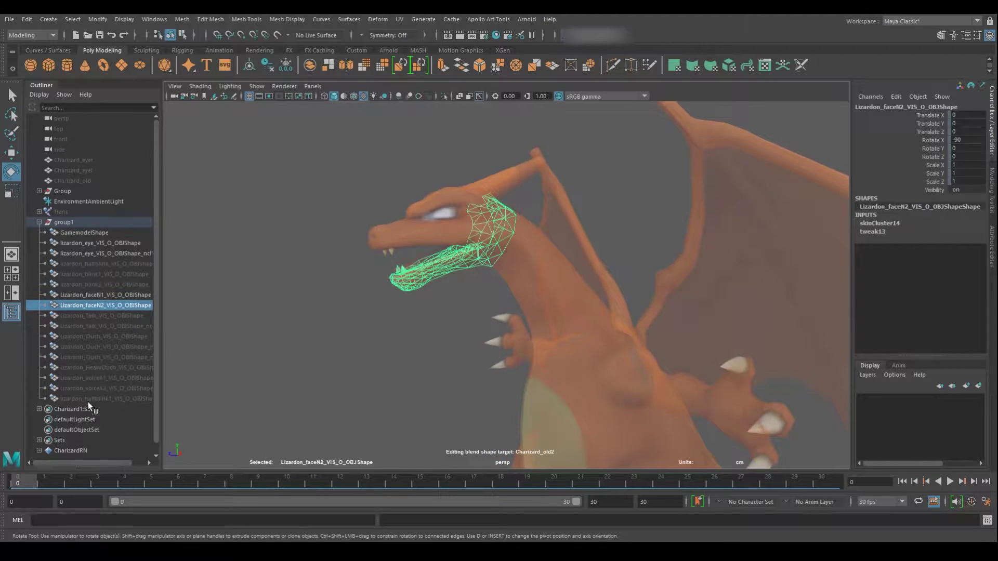
pyautogui.moveTo(94, 395); pyautogui.dragTo(96, 264)
pyautogui.hotkey('shift', 'h')
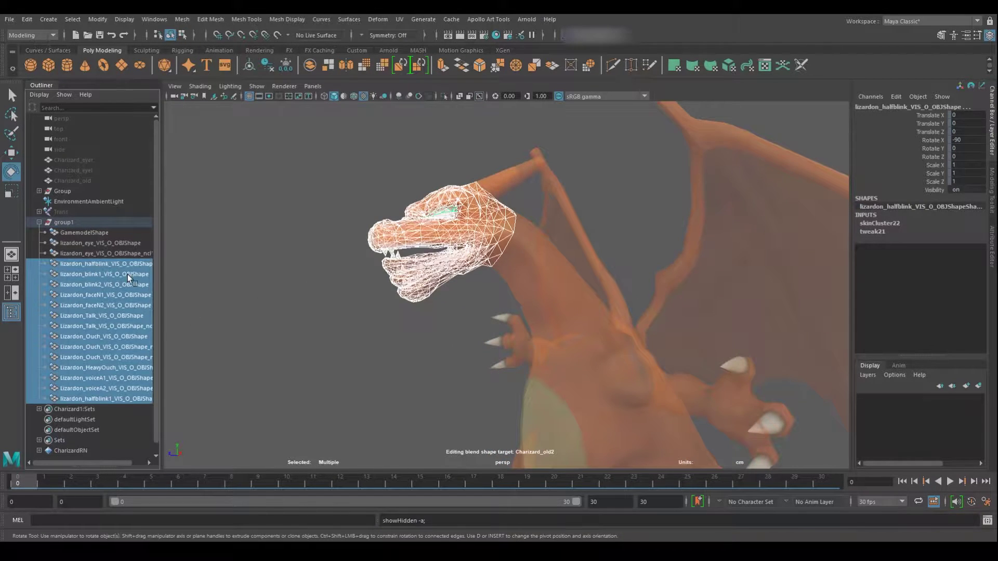
pyautogui.keyDown('alt'); pyautogui.moveTo(176, 288); pyautogui.dragTo(311, 313); pyautogui.keyUp('alt')
pyautogui.click(416, 369)
# Step: Hide group1 and unhide Charizard_eyer, Charizard_eyel and Charizard_old
pyautogui.click(70, 223)
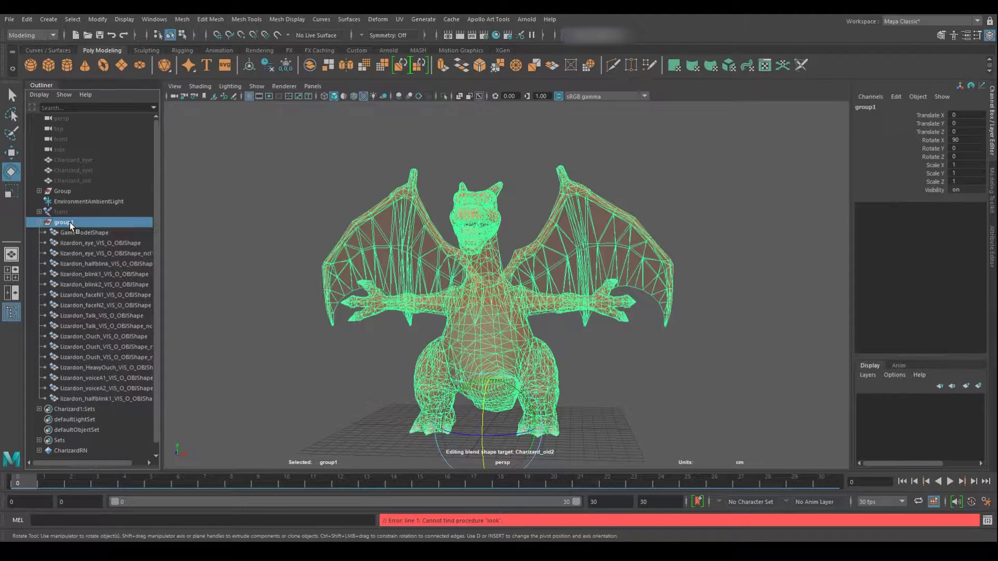
pyautogui.hotkey('ctrl', 'h')
pyautogui.moveTo(75, 180); pyautogui.dragTo(77, 161)
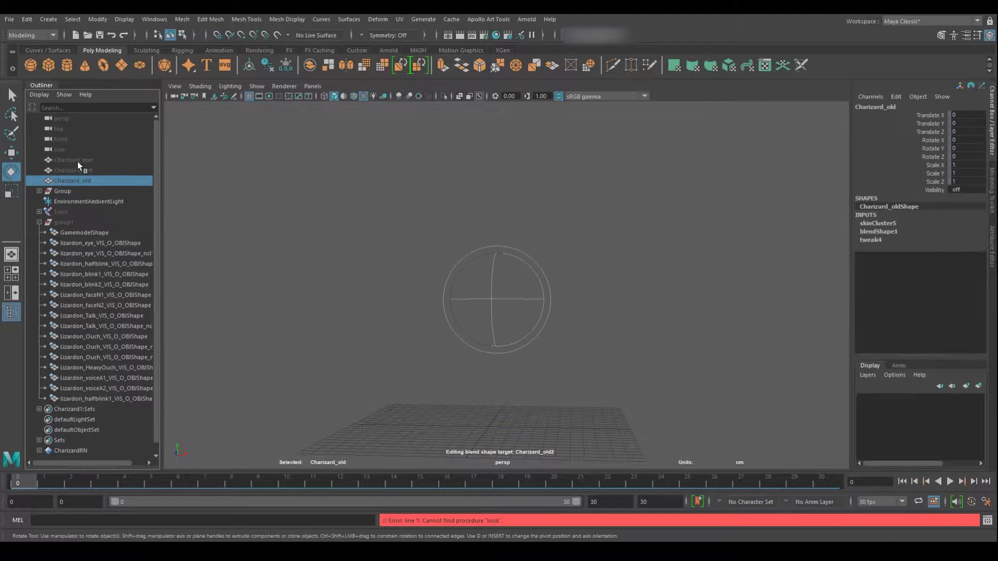
pyautogui.hotkey('shift', 'h')
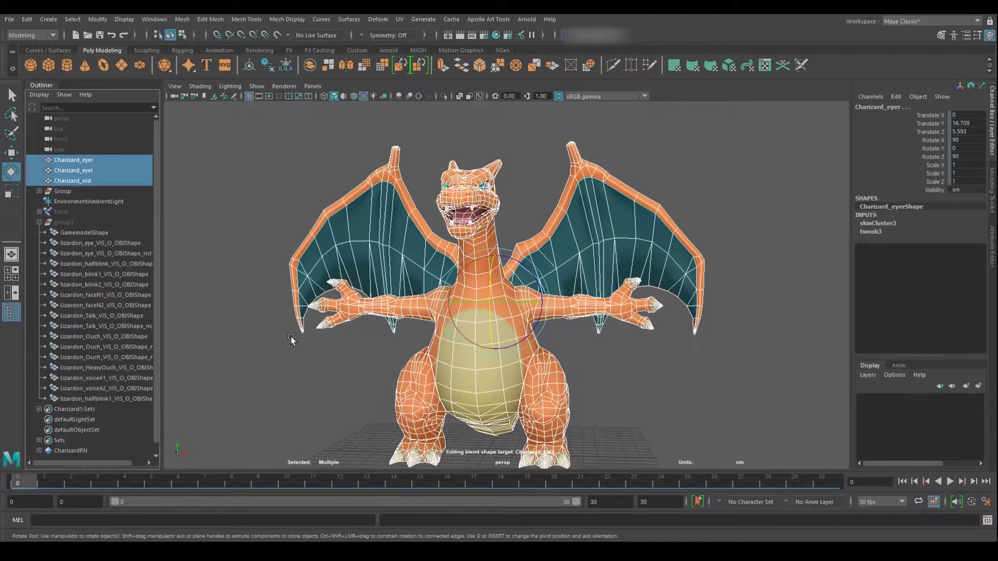
pyautogui.click(77, 225)
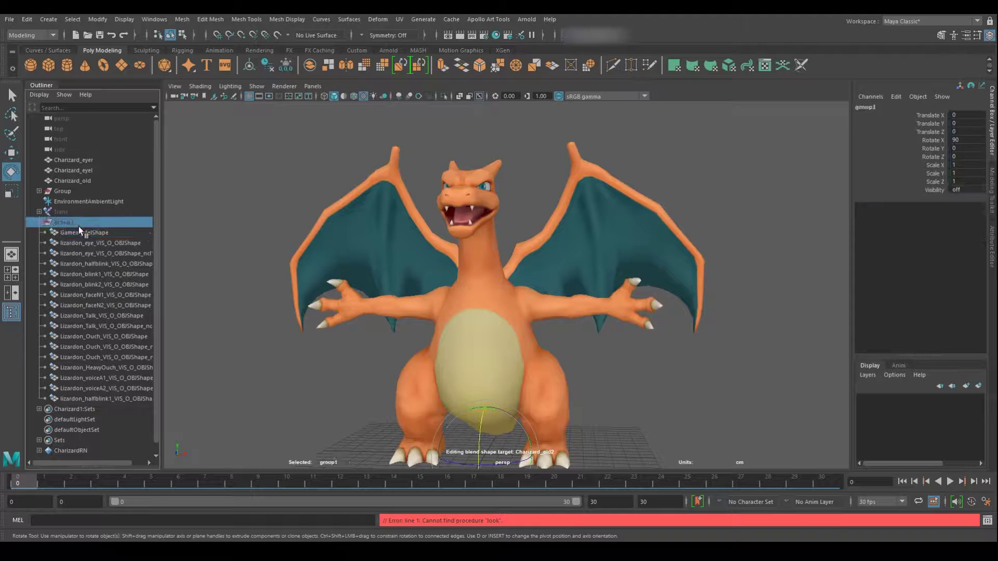
pyautogui.hotkey('shift', 'h')
pyautogui.click(82, 182)
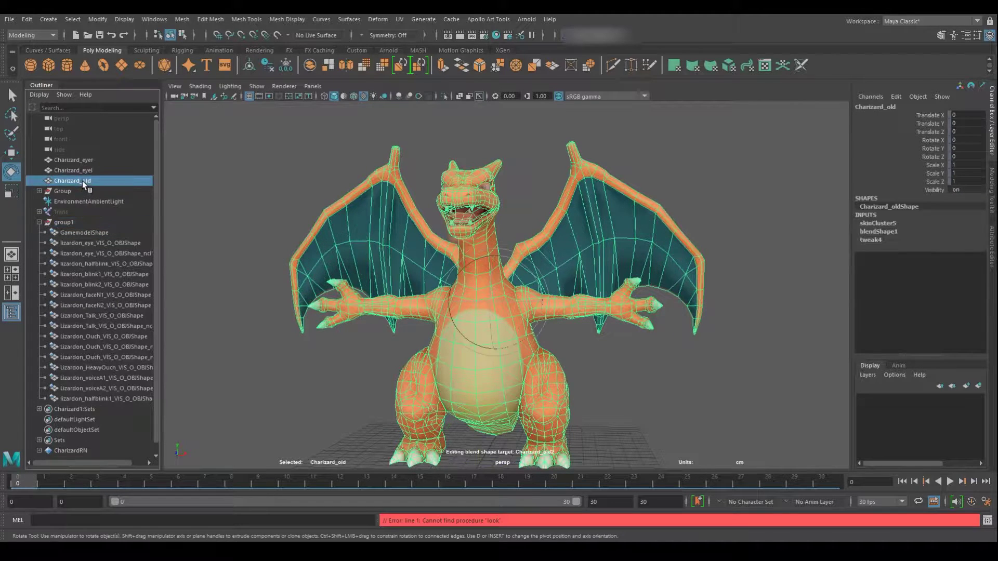
pyautogui.hotkey('ctrl', 'z')
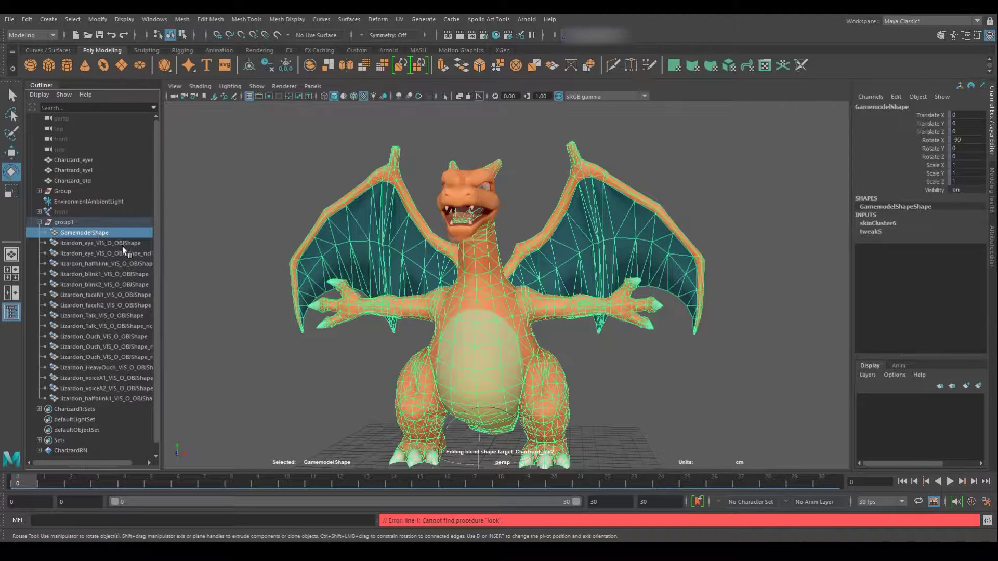
pyautogui.hotkey('ctrl', 'z')
pyautogui.hotkey('ctrl', 'z')
pyautogui.hotkey('ctrl', 'z')
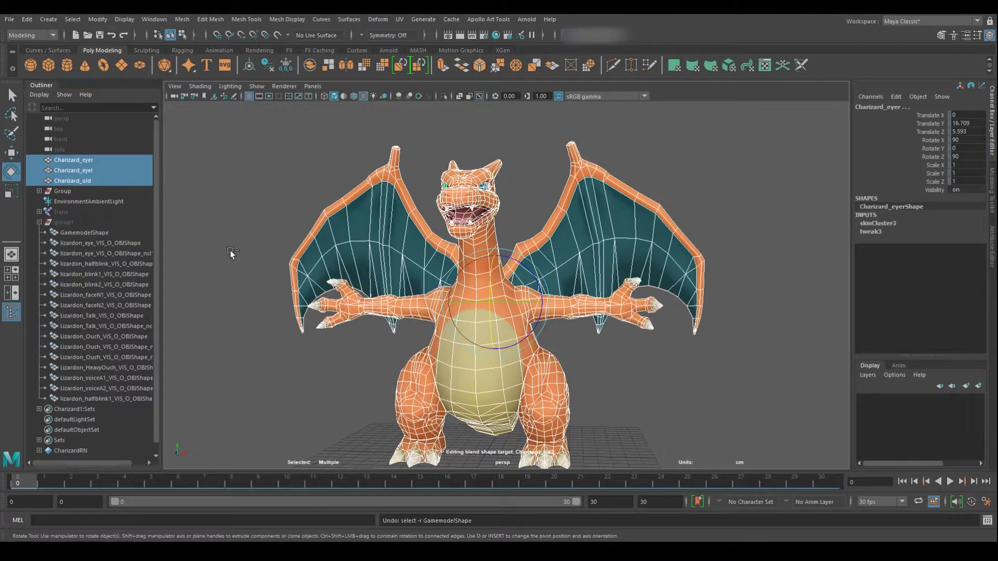
pyautogui.click(218, 264)
pyautogui.keyDown('alt'); pyautogui.moveTo(344, 295); pyautogui.dragTo(392, 289); pyautogui.keyUp('alt')
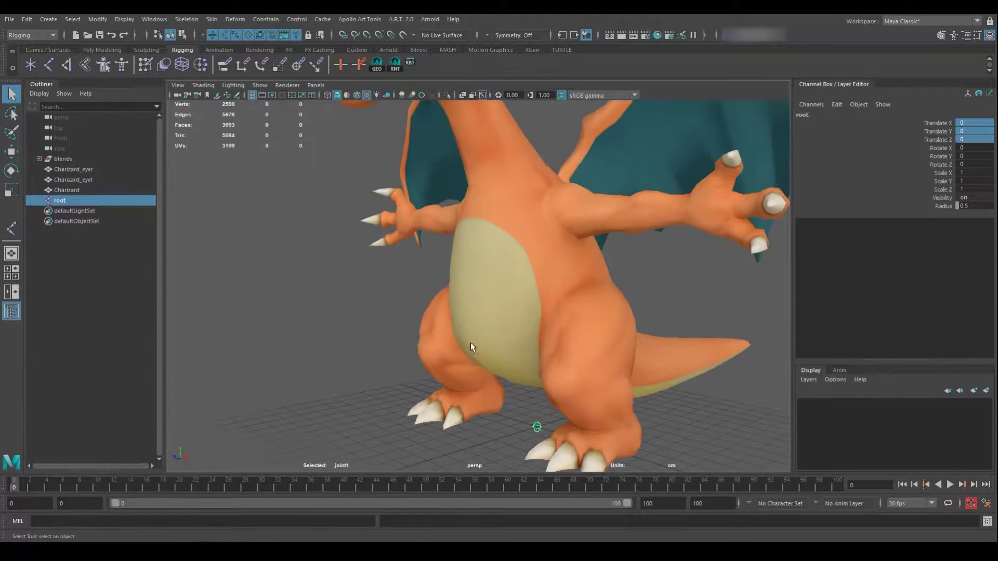
# Step: In a wireframe side view, place joints up the chest and along the neck
pyautogui.press('space')
pyautogui.press('space')
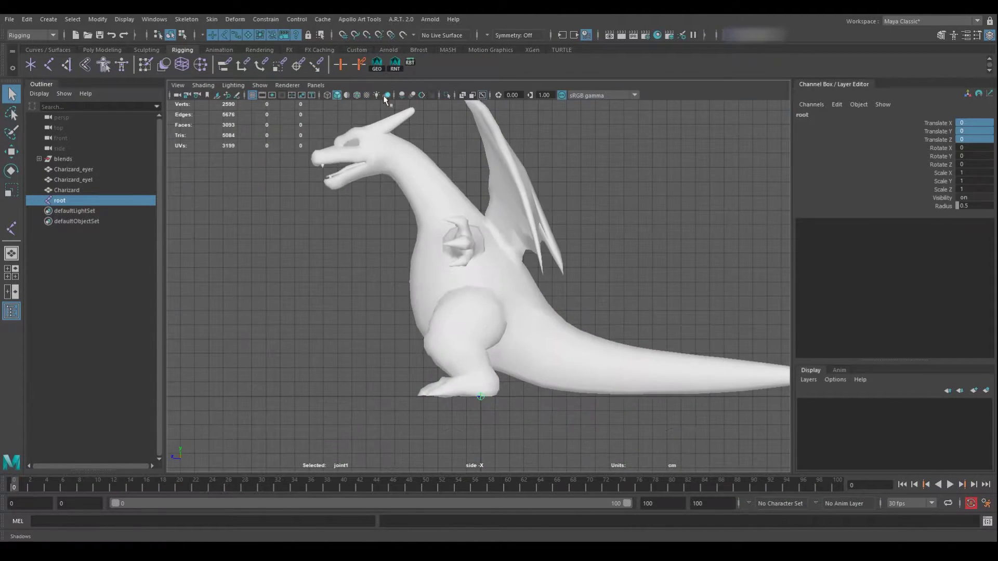
pyautogui.click(327, 95)
pyautogui.scroll(3, 271, 172)
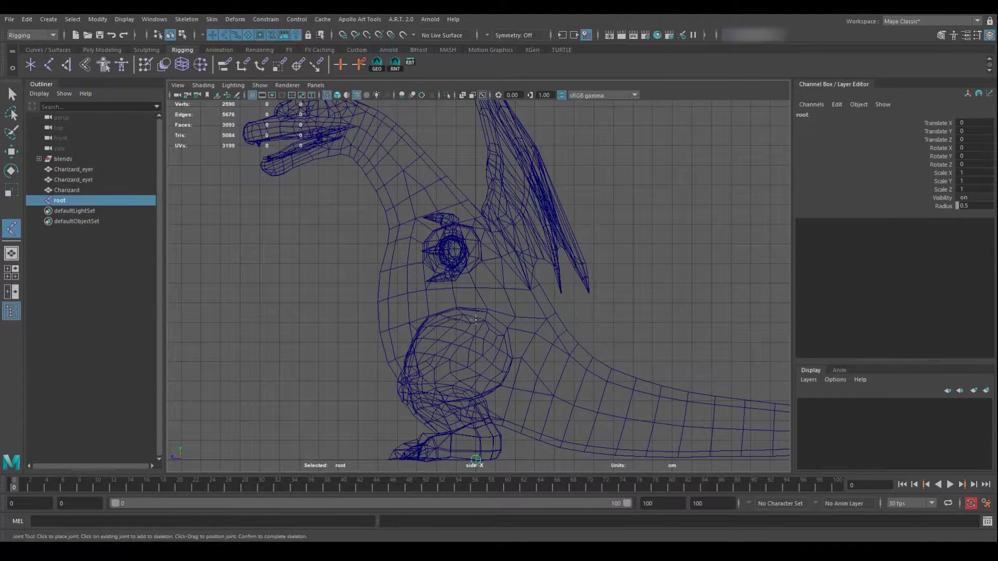
pyautogui.click(423, 219)
pyautogui.keyDown('alt'); pyautogui.moveTo(394, 164); pyautogui.dragTo(428, 225, button='middle'); pyautogui.keyUp('alt')
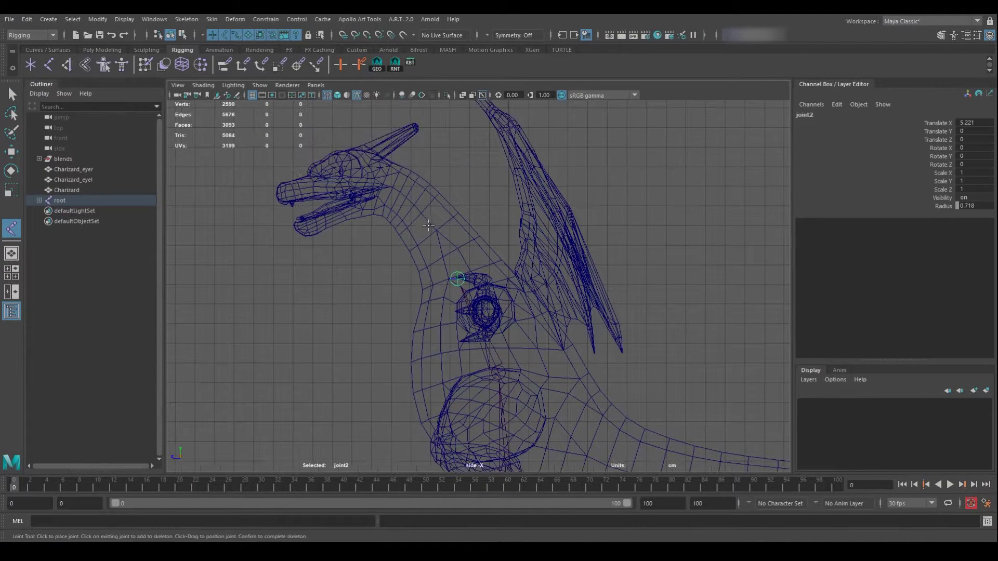
pyautogui.click(383, 184)
# Step: Add joints at the back of the head and the jaw tip, finishing the chain
pyautogui.scroll(5, 383, 184)
pyautogui.keyDown('alt'); pyautogui.moveTo(364, 208); pyautogui.dragTo(394, 206, button='middle'); pyautogui.keyUp('alt')
pyautogui.click(337, 95)
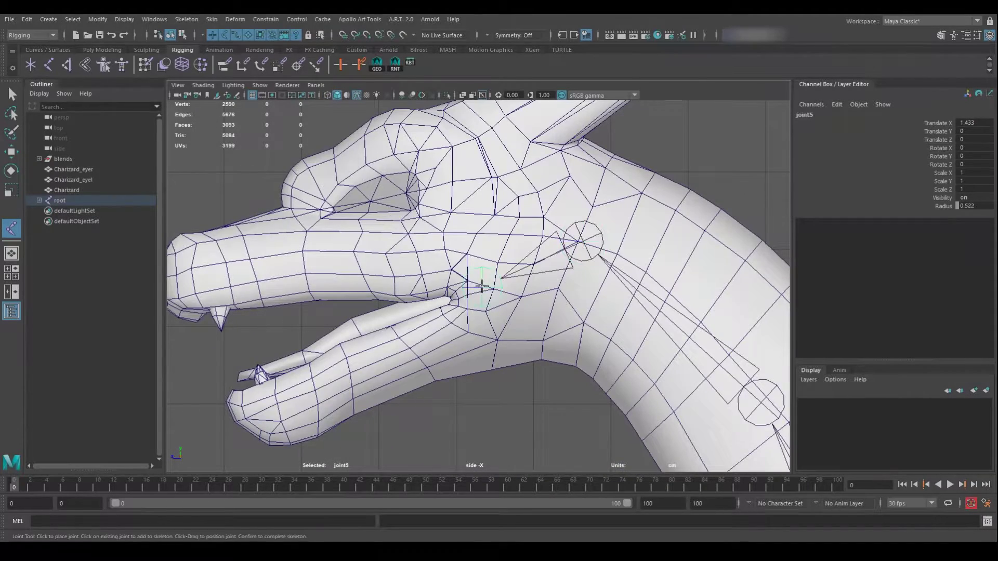
pyautogui.scroll(-5, 482, 285)
pyautogui.scroll(5, 474, 299)
pyautogui.press('4')
pyautogui.scroll(3, 557, 268)
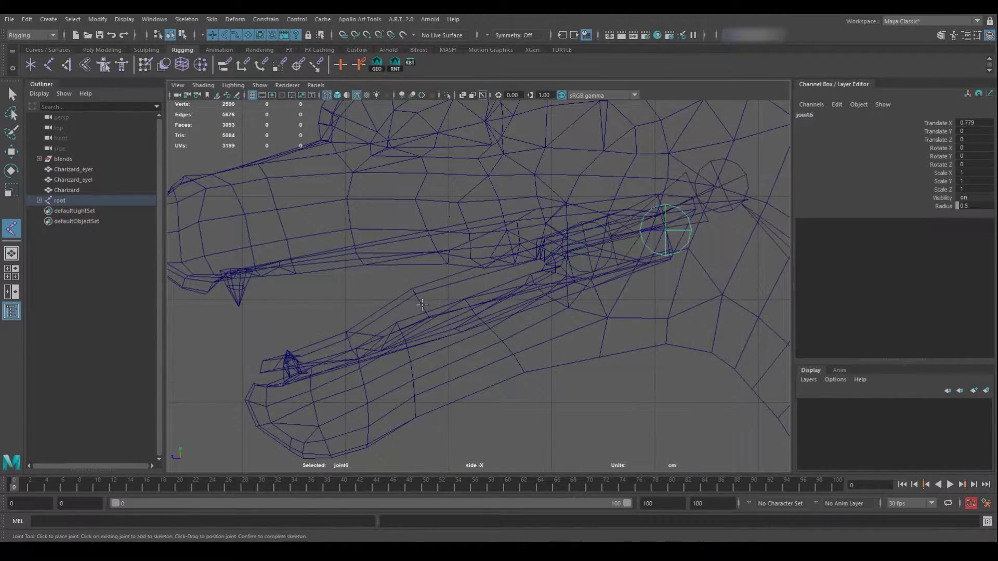
pyautogui.click(346, 341)
pyautogui.press('Return')
# Step: Confirm the joint radius and draw new joints along the tail
pyautogui.press('q')
pyautogui.keyDown('alt'); pyautogui.moveTo(691, 244); pyautogui.dragTo(618, 242, button='middle'); pyautogui.keyUp('alt')
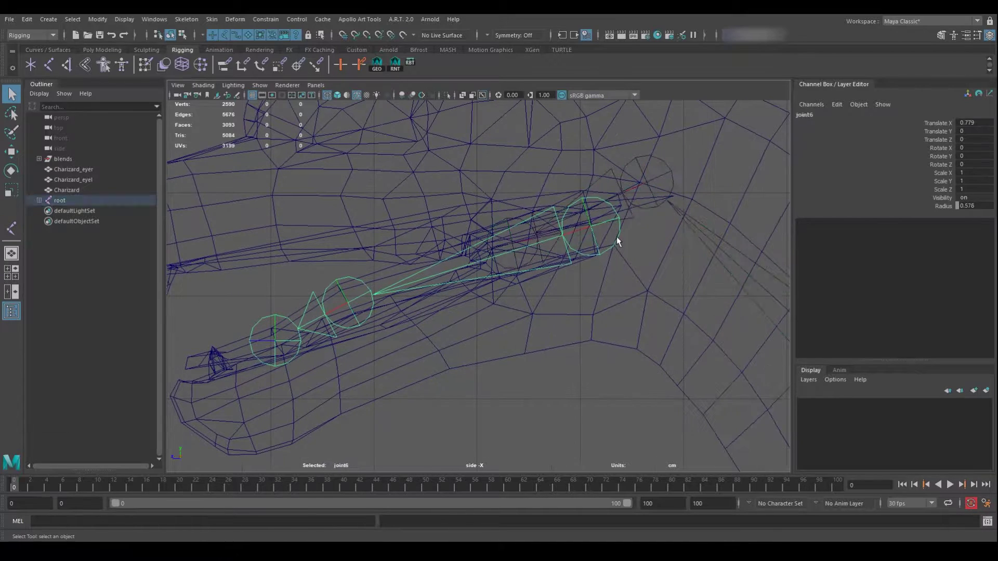
pyautogui.press('Return')
pyautogui.scroll(-6, 313, 262)
pyautogui.press('g')
pyautogui.keyDown('alt'); pyautogui.moveTo(335, 267); pyautogui.dragTo(271, 260, button='middle'); pyautogui.keyUp('alt')
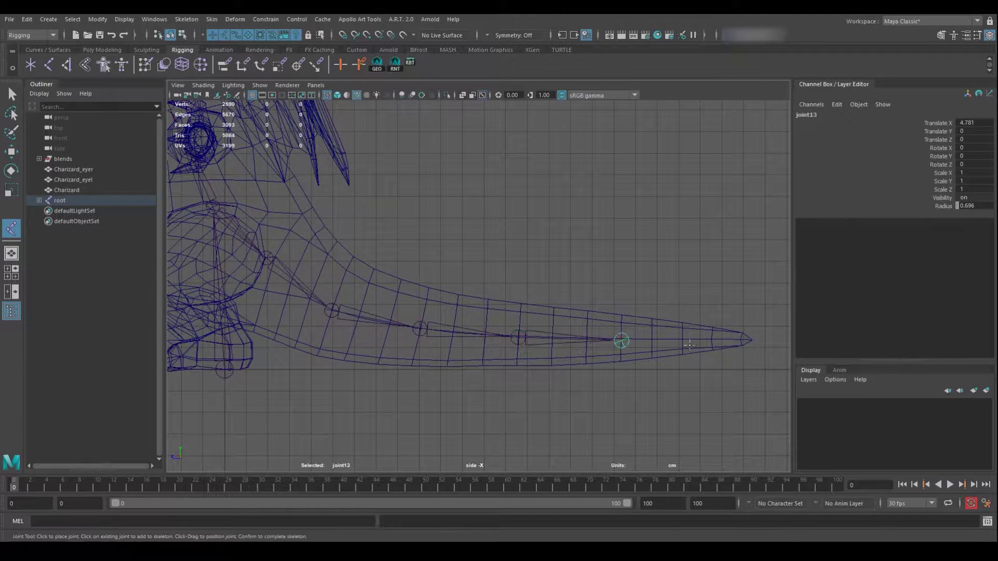
pyautogui.keyDown('alt'); pyautogui.moveTo(218, 155); pyautogui.dragTo(407, 339, button='middle'); pyautogui.keyUp('alt')
# Step: In a wireframe front view, place a joint at the chest centre and move it up
pyautogui.click(396, 398)
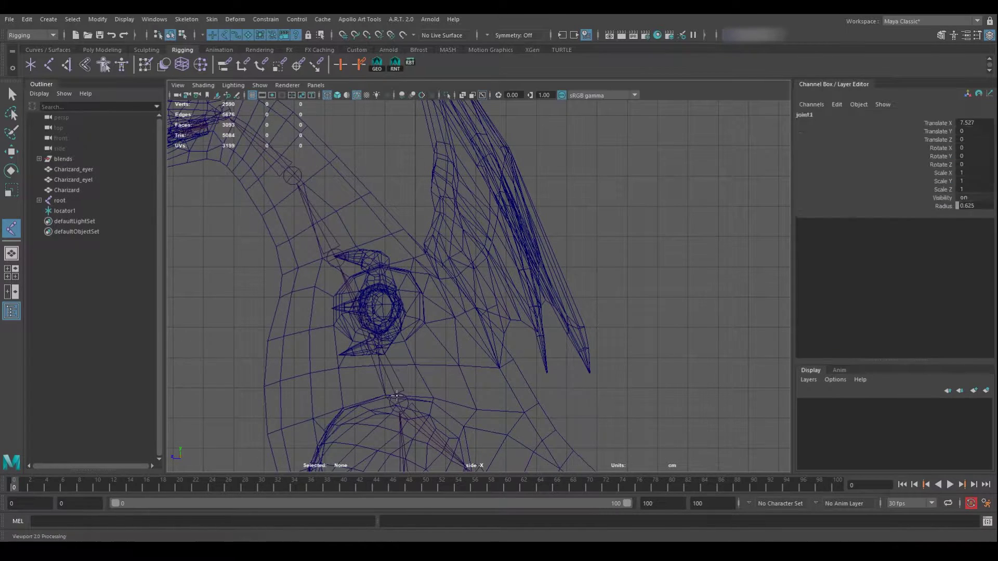
pyautogui.press('5')
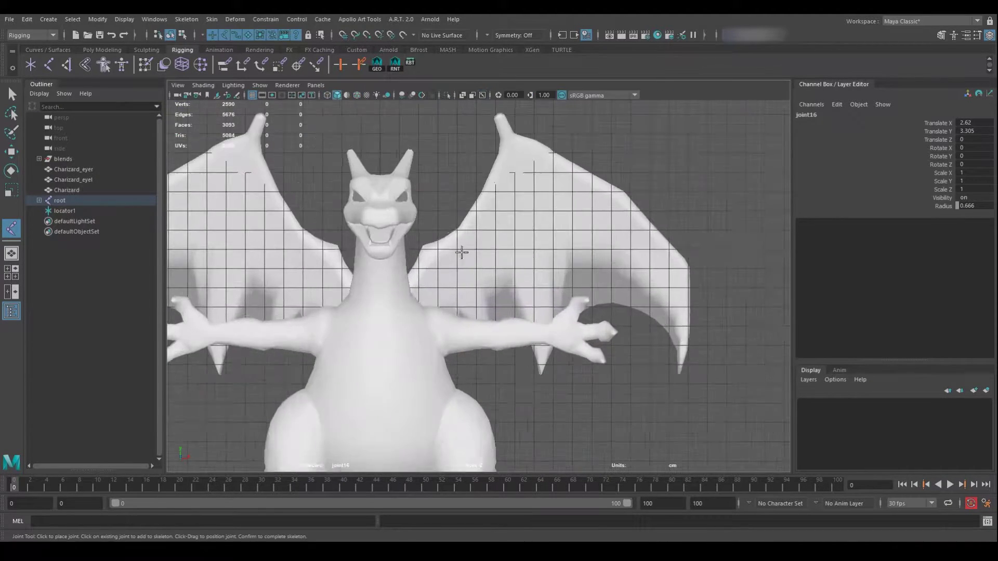
pyautogui.click(357, 97)
pyautogui.scroll(5, 419, 279)
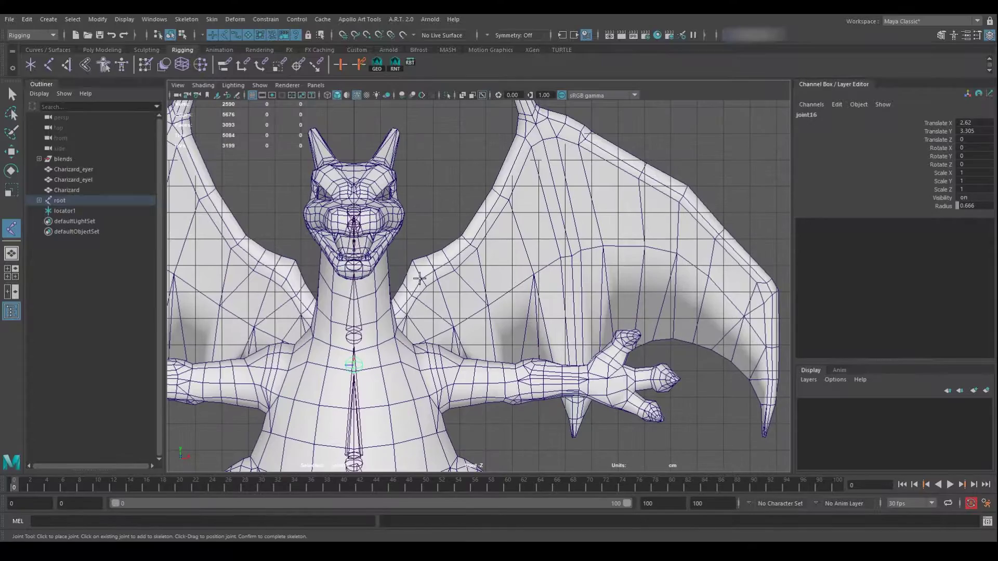
pyautogui.press('4')
pyautogui.scroll(4, 439, 285)
pyautogui.click(411, 272)
pyautogui.press('w')
pyautogui.moveTo(358, 272); pyautogui.dragTo(388, 276)
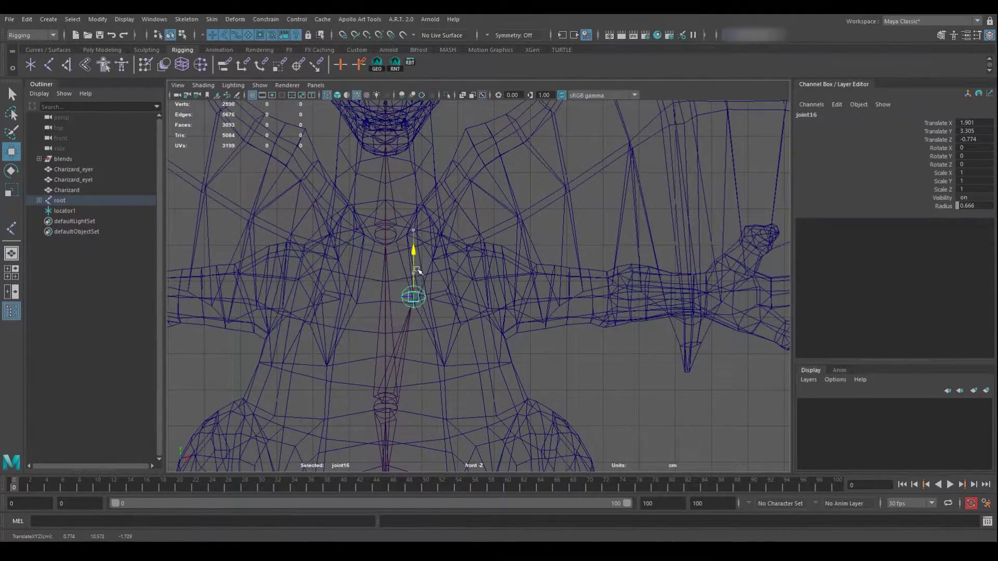
pyautogui.scroll(-4, 416, 258)
# Step: Place a joint at the top of the wing, undoing a mistaken chest joint
pyautogui.click(49, 64)
pyautogui.scroll(-4, 494, 237)
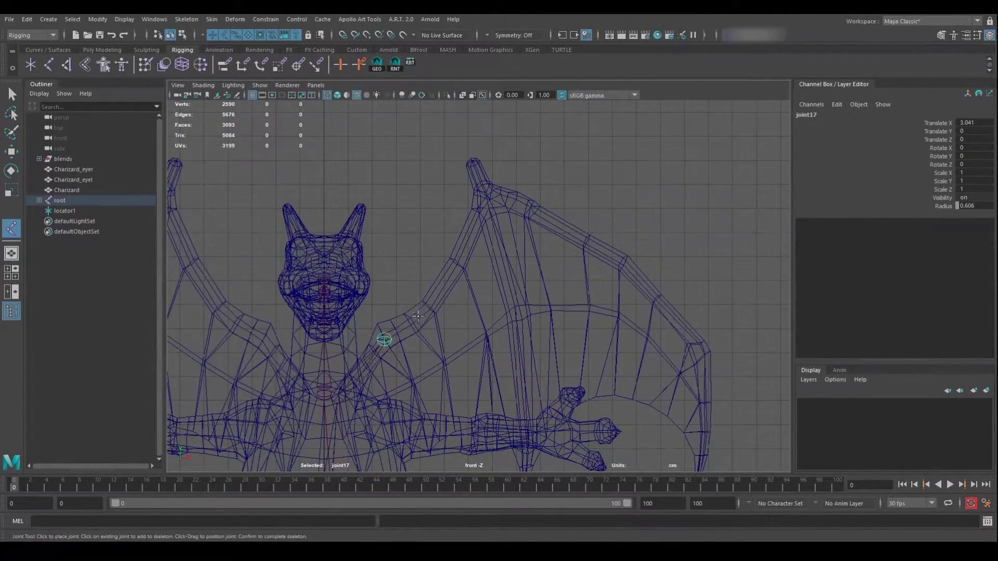
pyautogui.click(487, 206)
pyautogui.scroll(4, 487, 206)
pyautogui.scroll(-4, 582, 309)
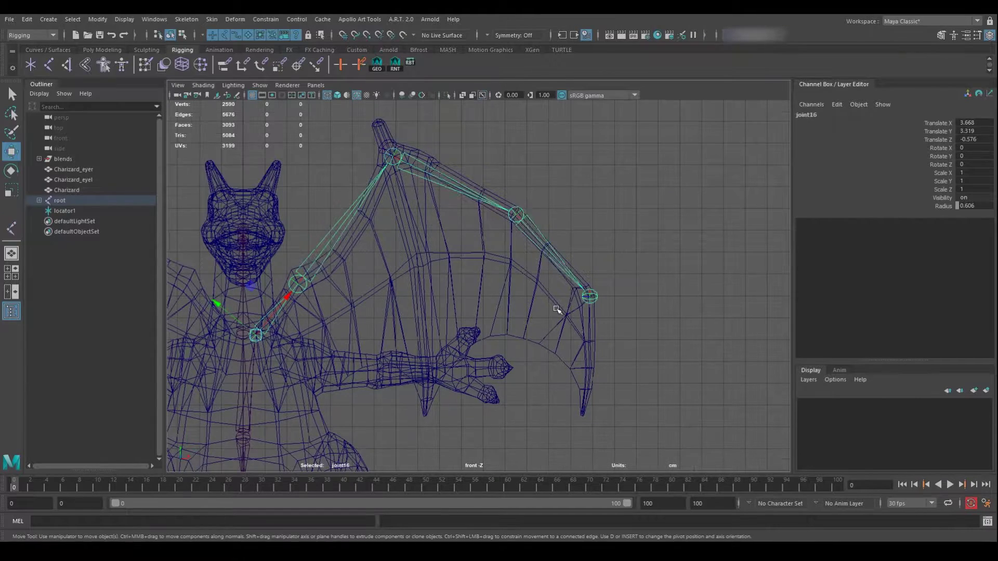
pyautogui.click(367, 294)
pyautogui.scroll(4, 373, 345)
pyautogui.hotkey('ctrl', 'z')
pyautogui.press('w')
pyautogui.scroll(-3, 391, 192)
pyautogui.scroll(3, 392, 192)
# Step: Add a joint along the wing toward the wing tip, undoing the extra joint
pyautogui.click(48, 64)
pyautogui.click(573, 237)
pyautogui.press('y')
pyautogui.click(658, 271)
pyautogui.hotkey('ctrl', 'z')
pyautogui.press('w')
pyautogui.scroll(-3, 603, 362)
pyautogui.scroll(3, 603, 363)
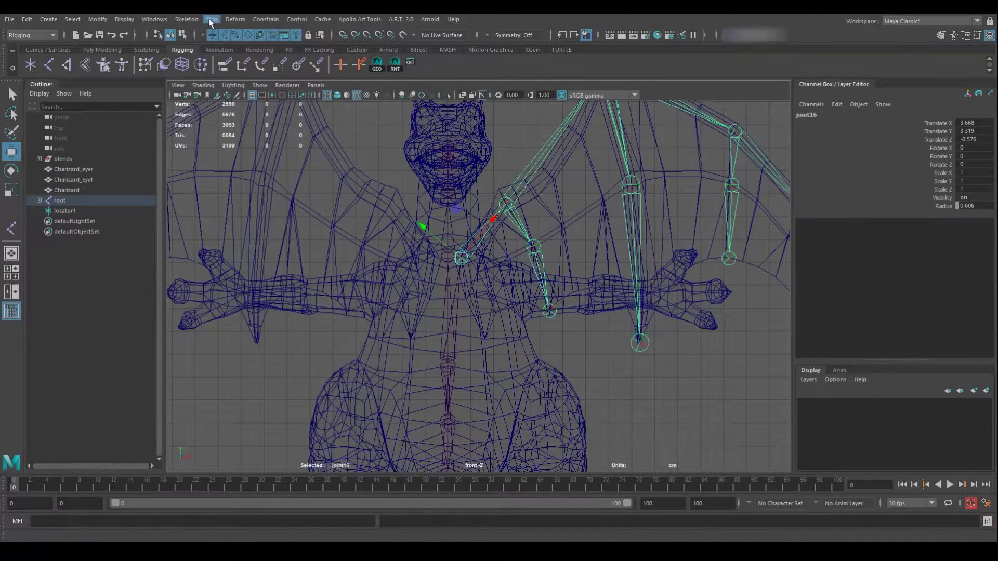
pyautogui.press('[')
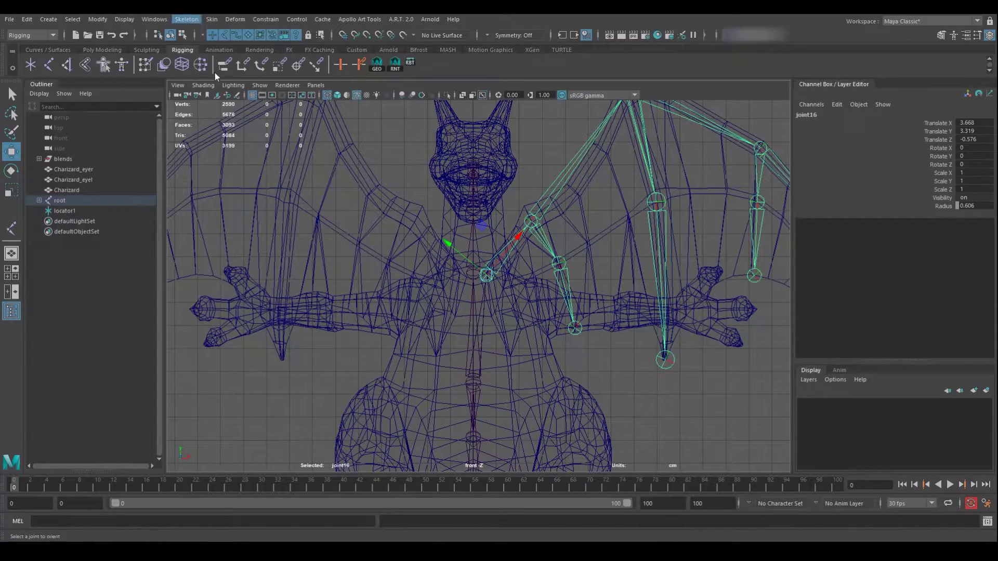
pyautogui.press('[')
pyautogui.press('[')
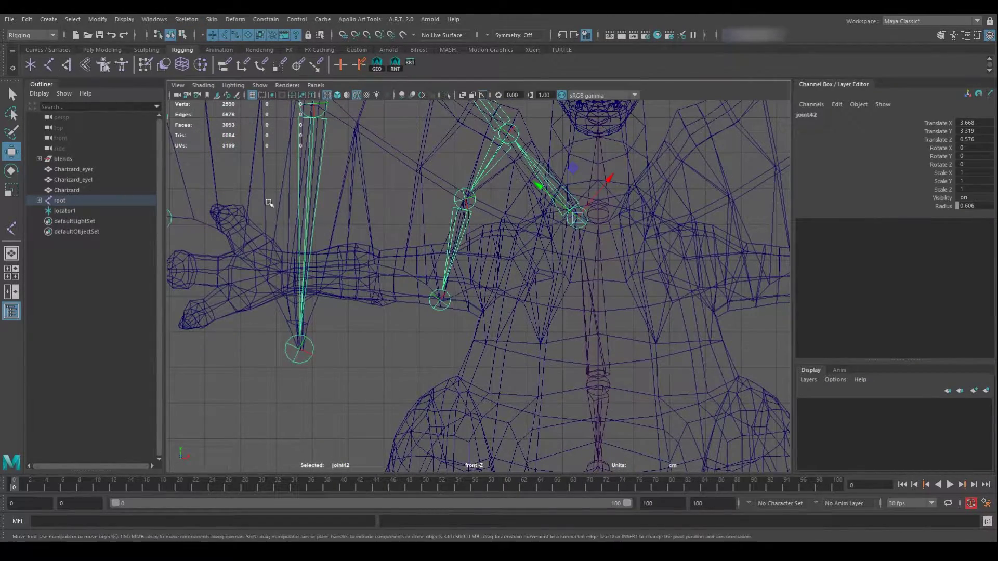
# Step: Start an arm chain from the existing skeleton with a joint at the elbow
pyautogui.press('y')
pyautogui.click(440, 300)
pyautogui.scroll(2, 499, 275)
pyautogui.click(467, 271)
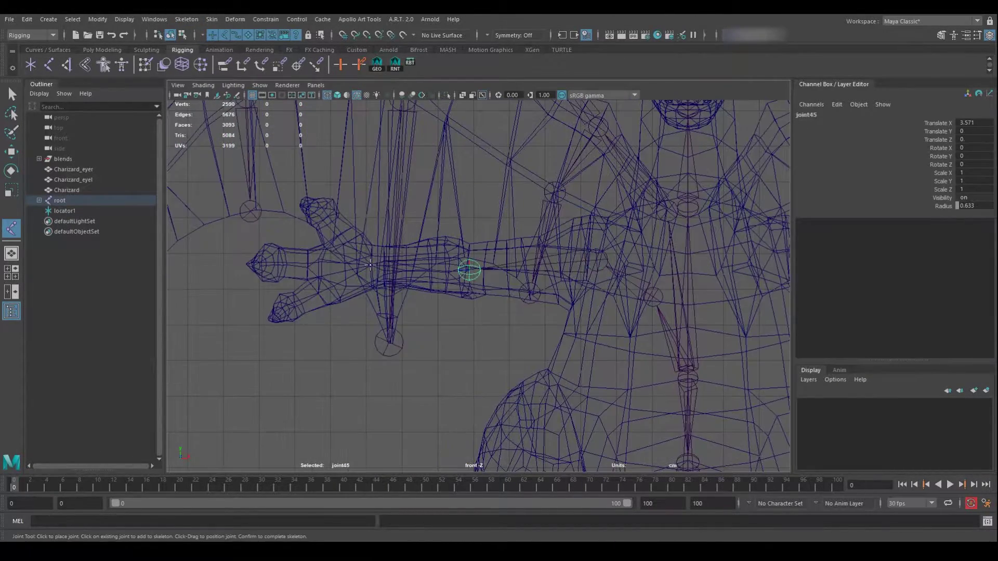
# Step: Rotate the finger joints so they sit inside each claw of the hand
pyautogui.scroll(2, 452, 292)
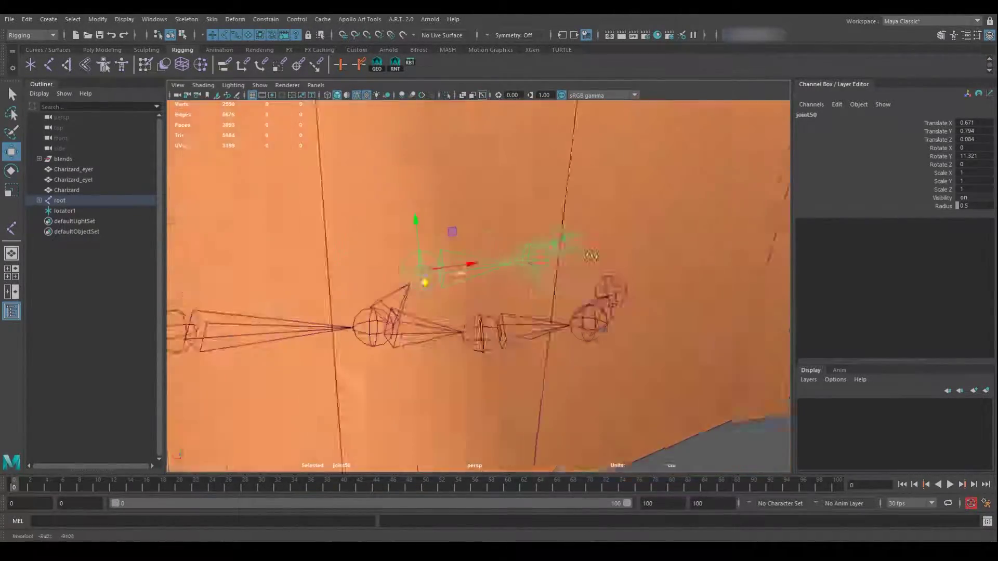
pyautogui.scroll(-5, 409, 326)
pyautogui.press('e')
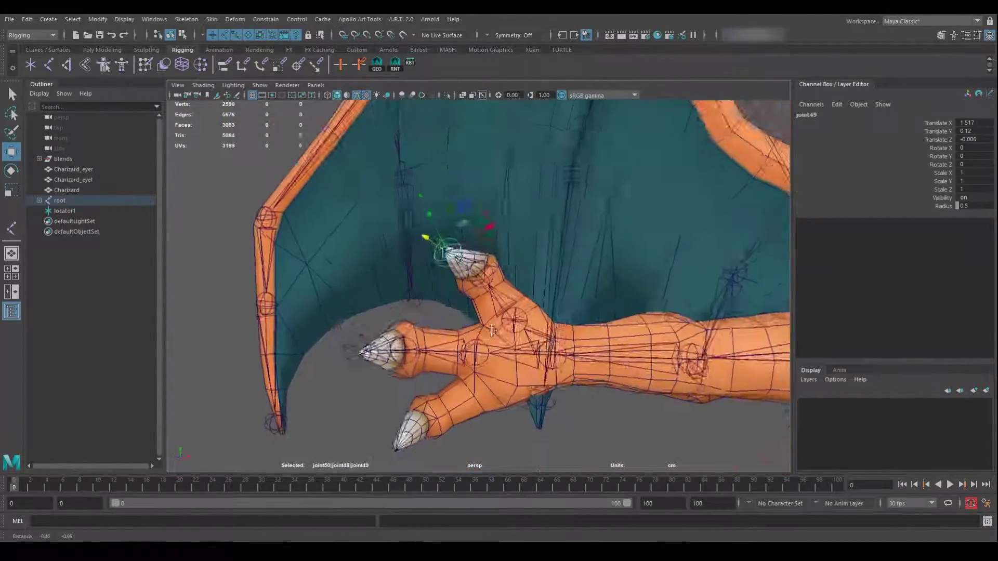
pyautogui.scroll(3, 493, 276)
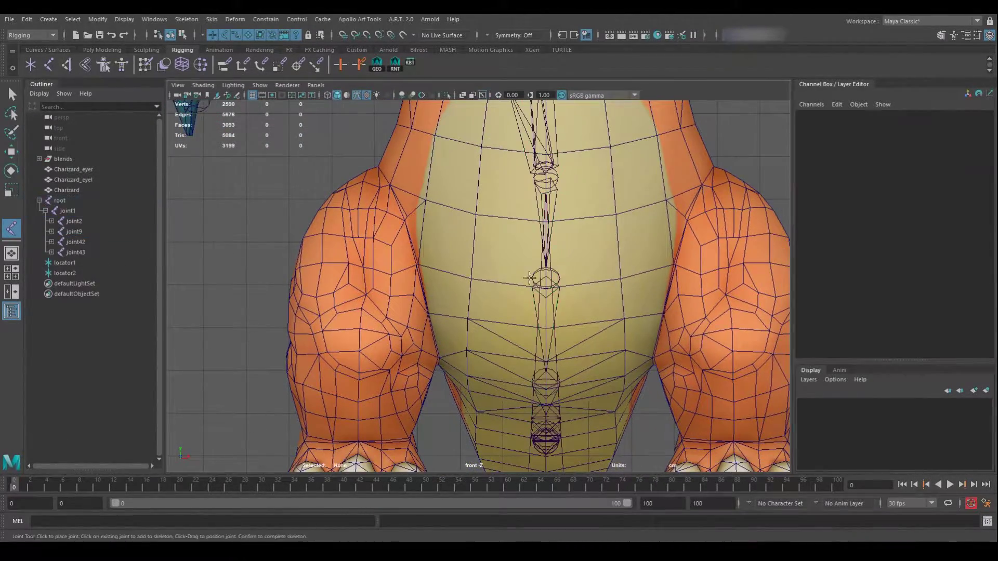
# Step: Select joint9 and rotate the leg joint into the knee
pyautogui.click(73, 231)
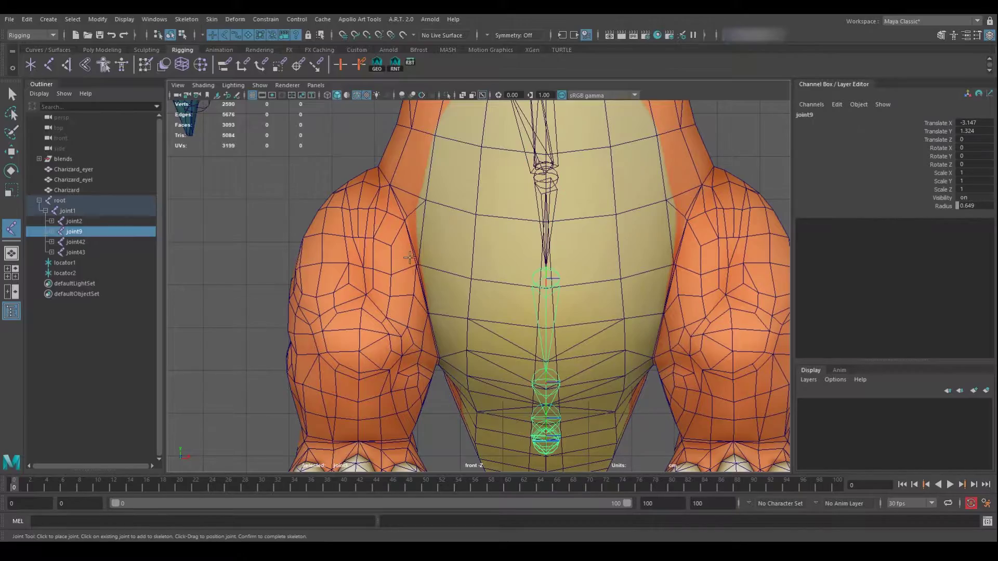
pyautogui.press('space')
pyautogui.press('e')
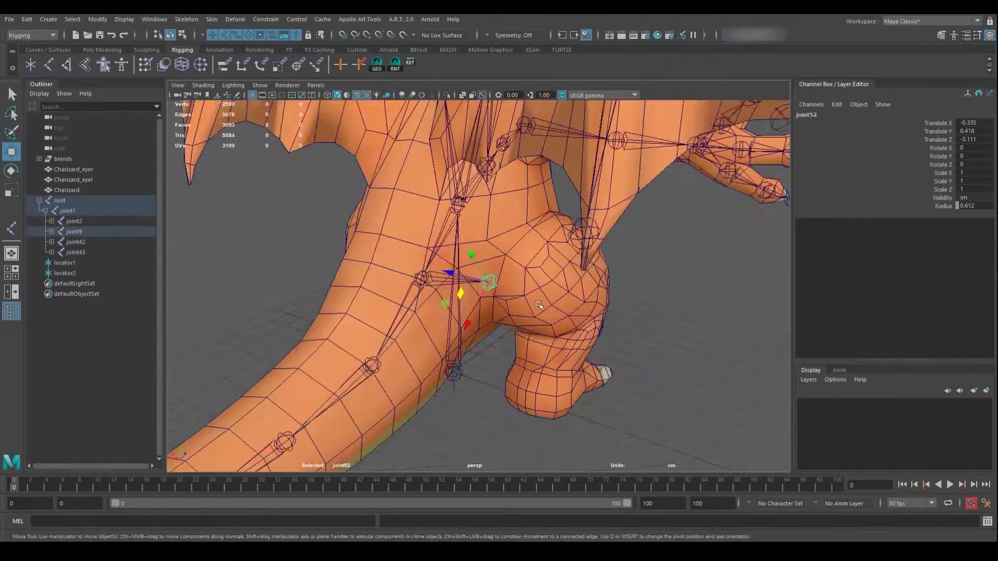
pyautogui.moveTo(408, 229); pyautogui.dragTo(414, 234)
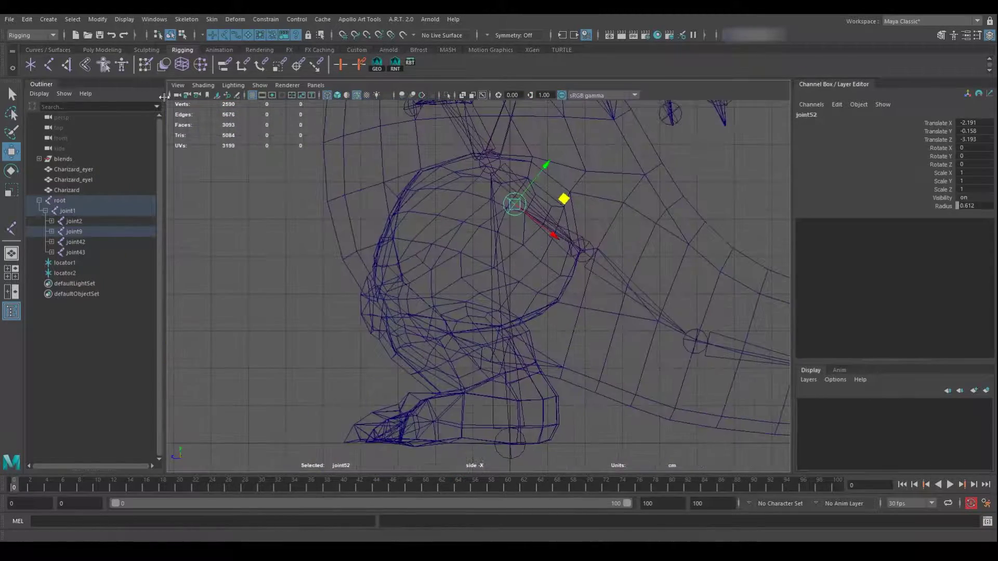
# Step: Place a joint in the foot and show the model with textured shading
pyautogui.press('y')
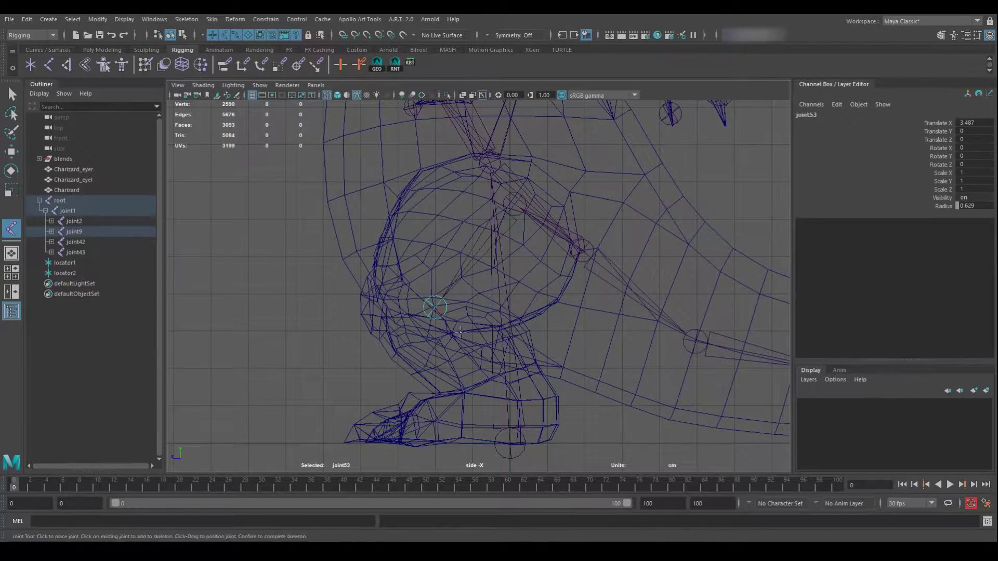
pyautogui.scroll(3, 460, 331)
pyautogui.click(520, 267)
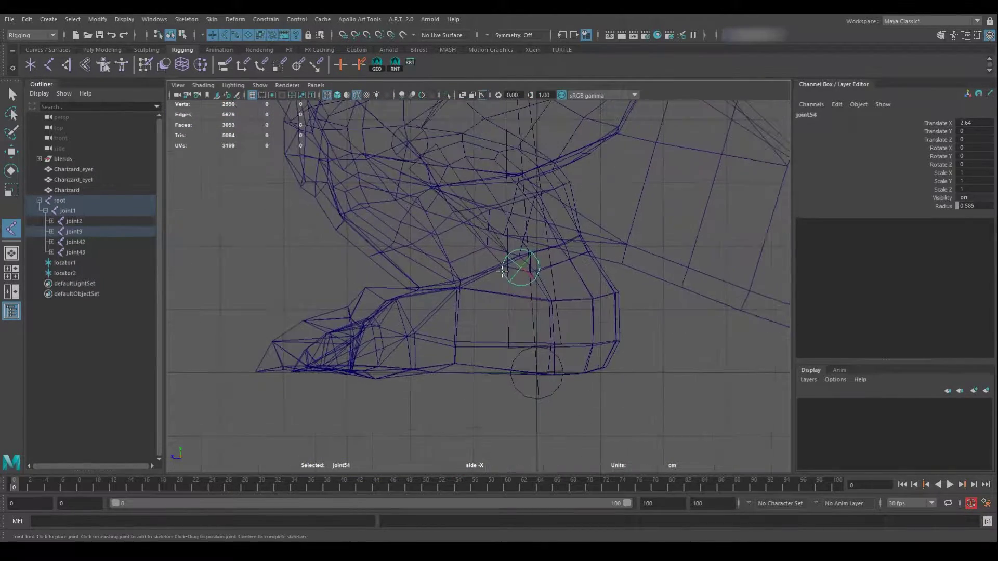
pyautogui.click(340, 97)
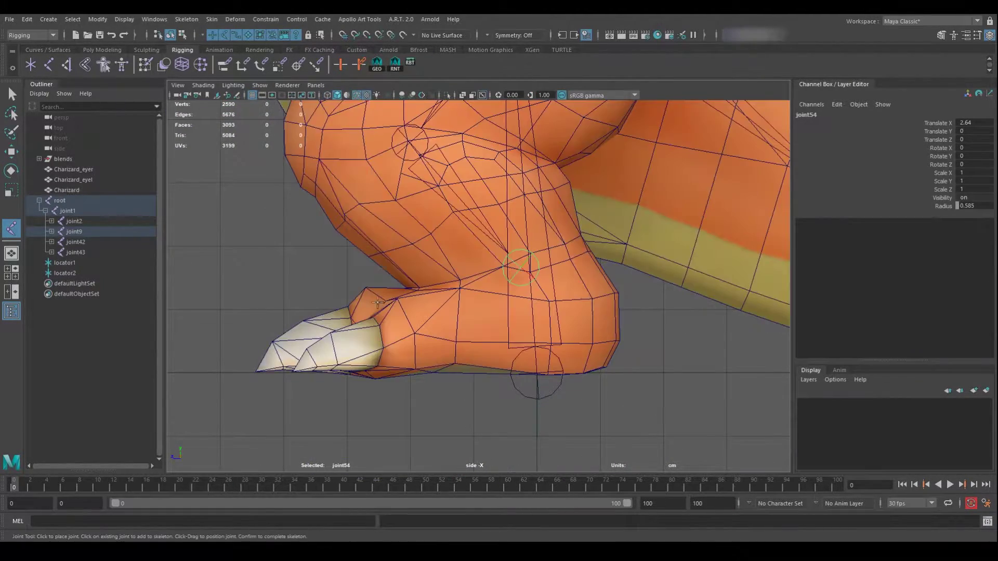
pyautogui.press('w')
pyautogui.press('space')
pyautogui.press('space')
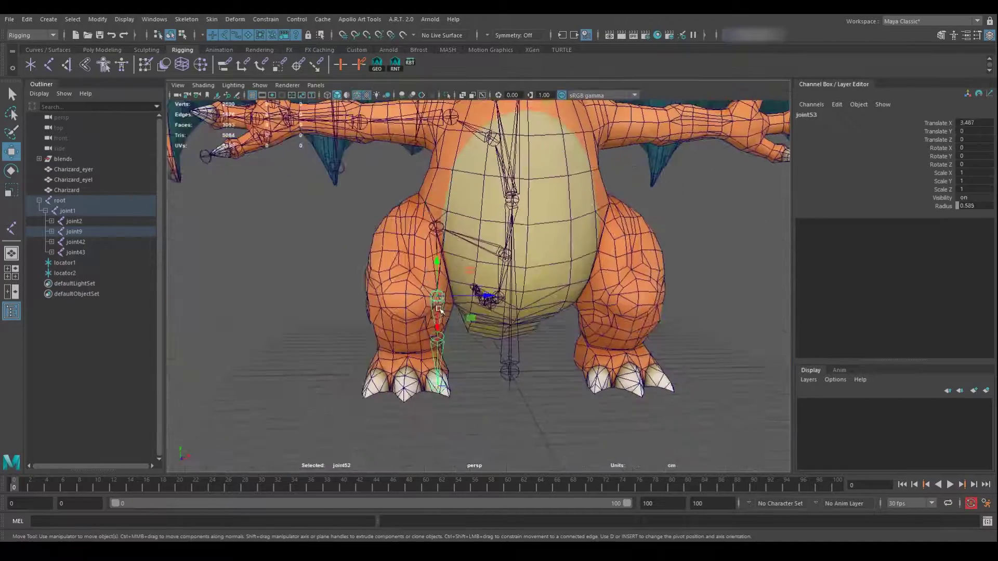
pyautogui.press('f')
pyautogui.keyDown('alt'); pyautogui.moveTo(422, 287); pyautogui.dragTo(572, 270); pyautogui.keyUp('alt')
pyautogui.press('Down')
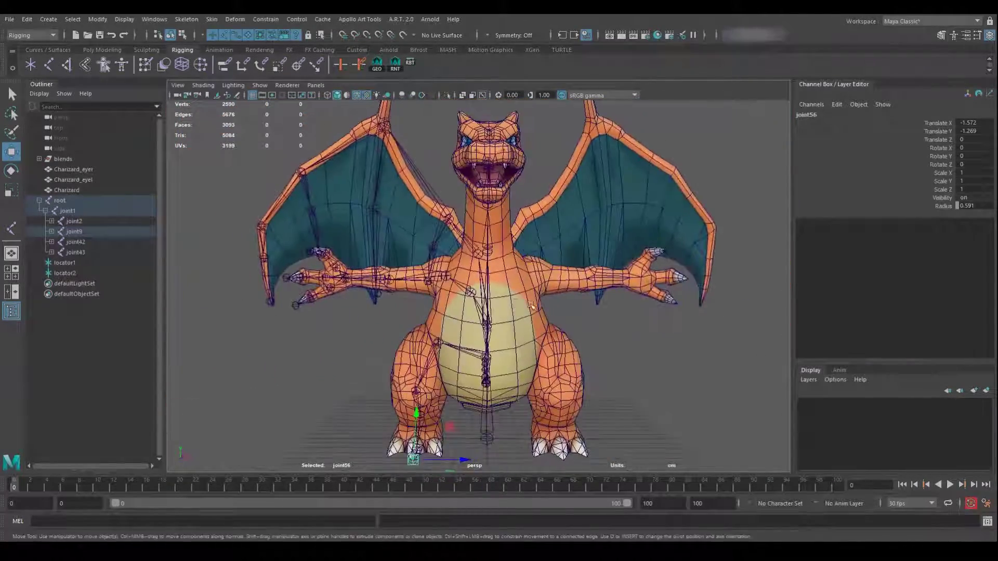
# Step: Unparent the leg, tail and arm chains, rename pelvis1, and parent spine2 under spine
pyautogui.moveTo(75, 222); pyautogui.dragTo(74, 251)
pyautogui.hotkey('shift', 'p')
pyautogui.click(68, 211)
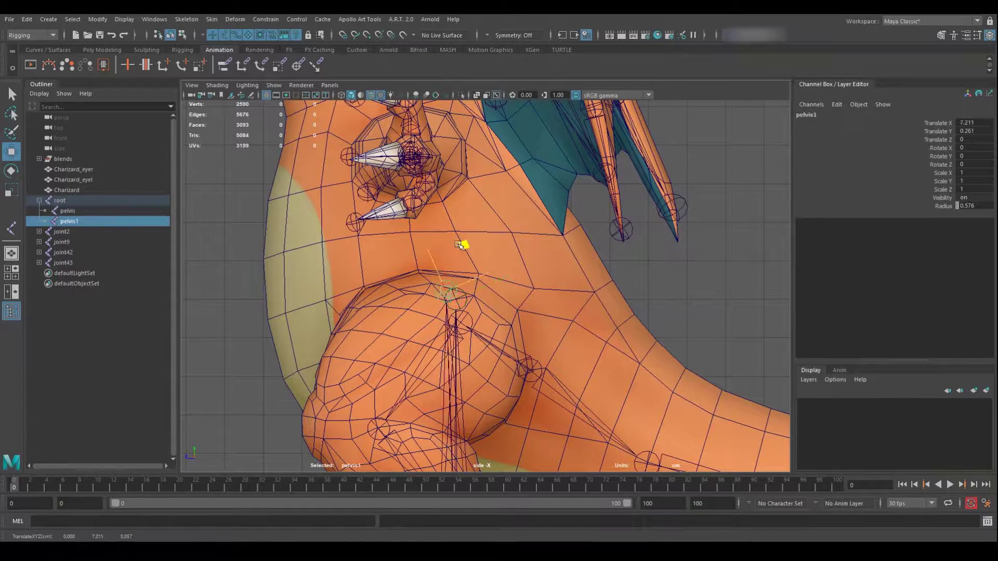
pyautogui.moveTo(457, 241); pyautogui.dragTo(459, 244)
pyautogui.scroll(-3, 461, 268)
pyautogui.doubleClick(95, 221)
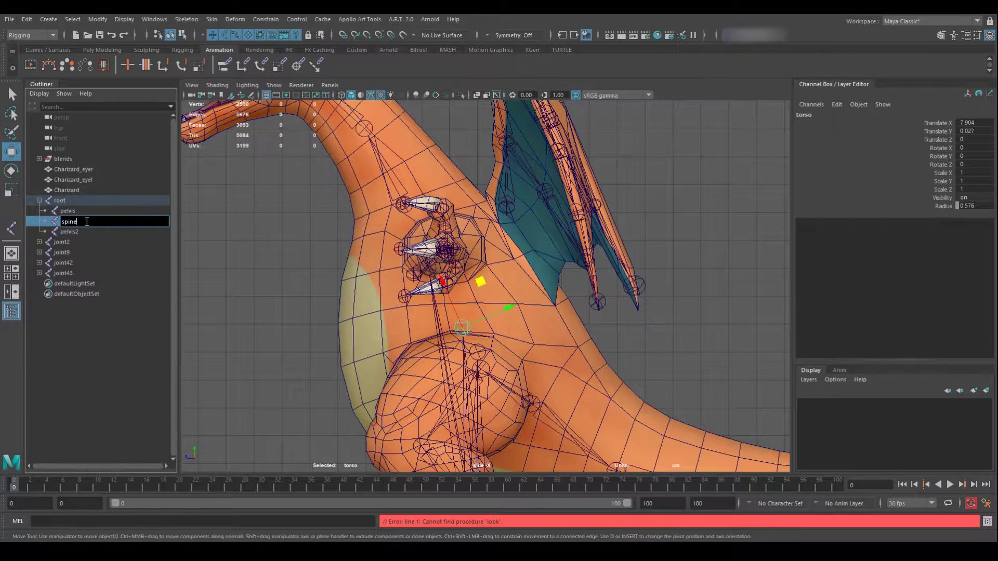
pyautogui.press('Return')
pyautogui.moveTo(70, 232)
pyautogui.mouseDown(button='middle')
pyautogui.moveTo(67, 220)
pyautogui.moveTo(80, 232)
pyautogui.mouseUp(button='middle')
# Step: Reparent joint2 and the tail chain joint43 within the skeleton hierarchy
pyautogui.click(63, 232)
pyautogui.click(74, 262)
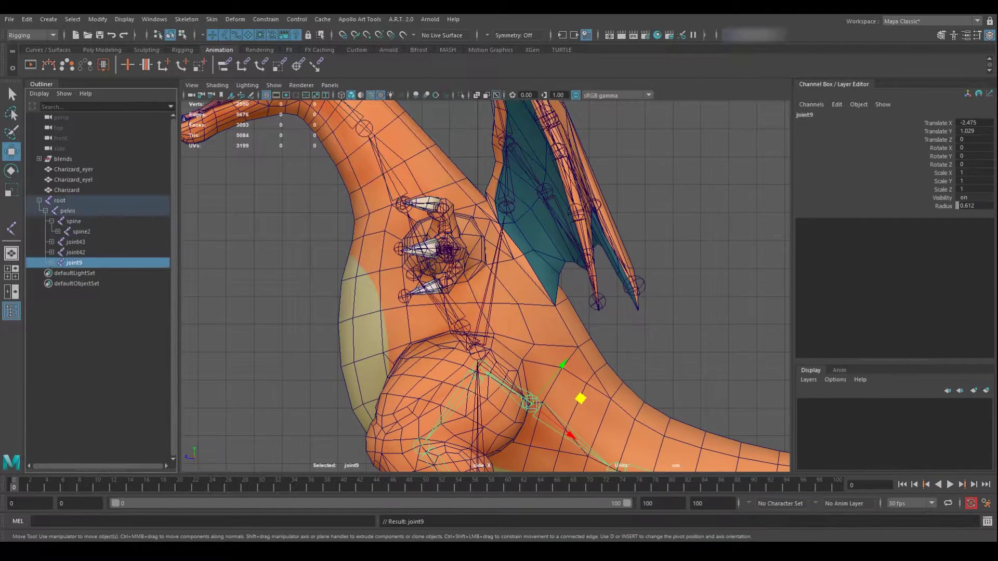
pyautogui.keyDown('alt'); pyautogui.moveTo(483, 286); pyautogui.dragTo(510, 294); pyautogui.keyUp('alt')
pyautogui.click(509, 294)
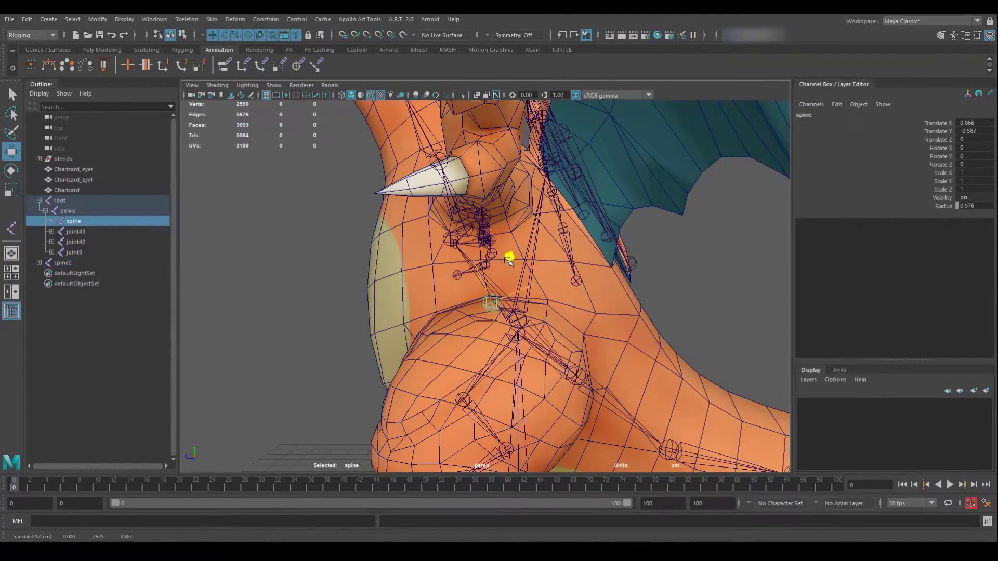
pyautogui.moveTo(78, 241); pyautogui.dragTo(63, 263, button='middle')
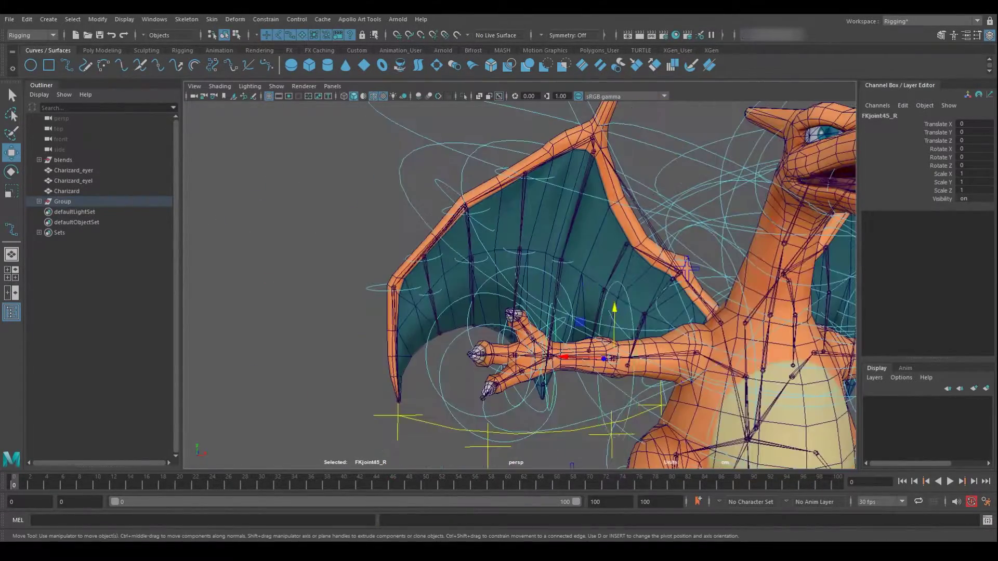
# Step: Frame the wing control and drag a spine controller control point outward
pyautogui.moveTo(372, 175); pyautogui.dragTo(433, 229)
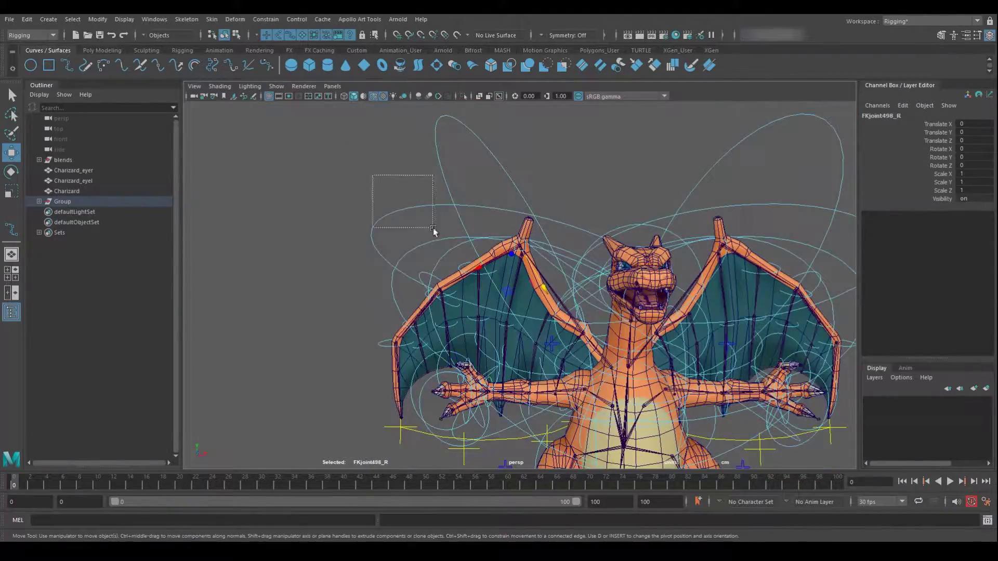
pyautogui.press('f')
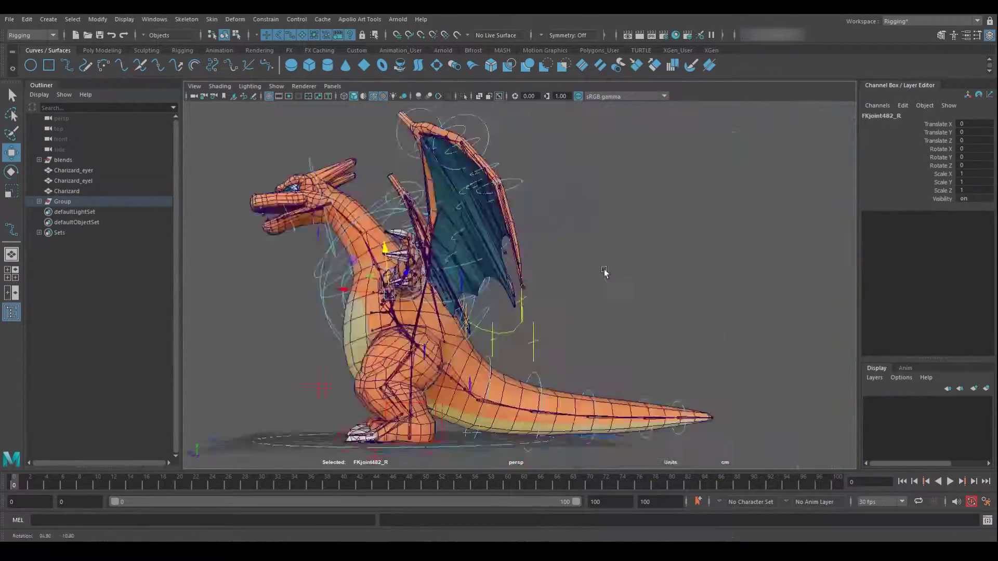
pyautogui.keyDown('alt'); pyautogui.moveTo(609, 283); pyautogui.dragTo(467, 311); pyautogui.keyUp('alt')
pyautogui.scroll(3, 367, 329)
pyautogui.click(367, 329)
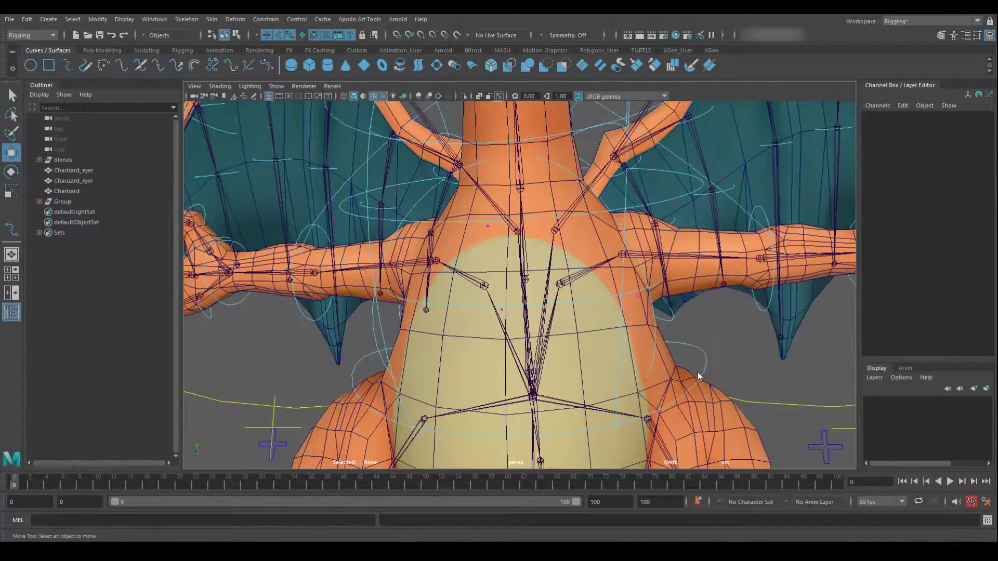
pyautogui.keyDown('alt'); pyautogui.moveTo(697, 375); pyautogui.dragTo(571, 338); pyautogui.keyUp('alt')
pyautogui.click(488, 295)
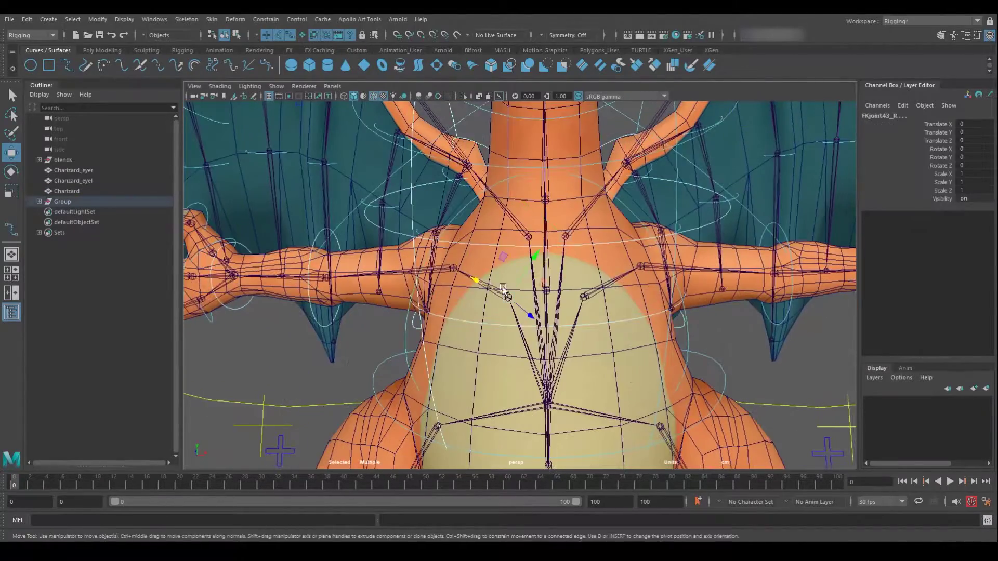
pyautogui.click(698, 287)
pyautogui.keyDown('alt'); pyautogui.moveTo(698, 287); pyautogui.dragTo(430, 280); pyautogui.keyUp('alt')
pyautogui.scroll(-3, 559, 279)
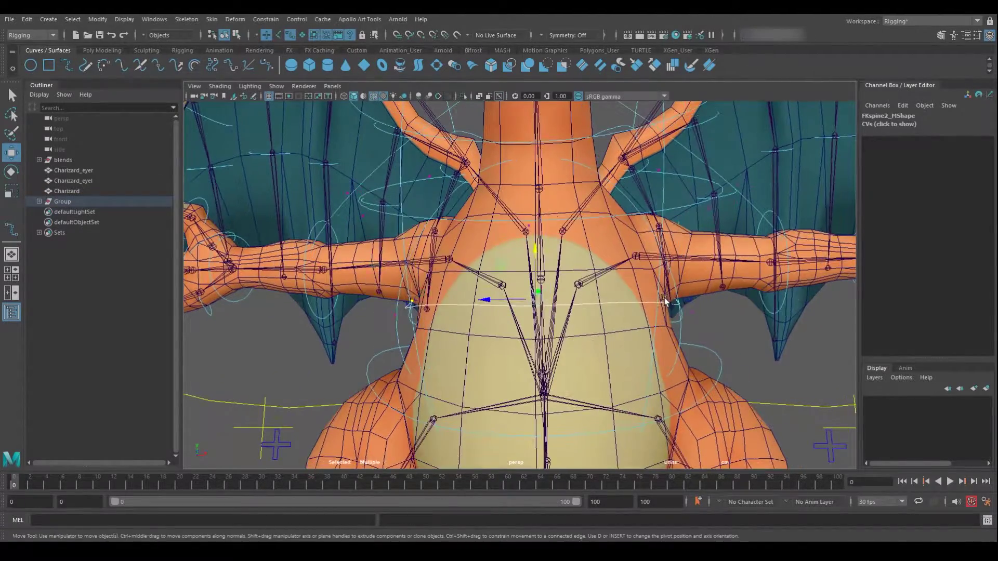
pyautogui.keyDown('alt'); pyautogui.moveTo(560, 279); pyautogui.dragTo(520, 250); pyautogui.keyUp('alt')
# Step: Select the chest controller's control points and scale the curve up around the torso
pyautogui.click(526, 236)
pyautogui.click(461, 211)
pyautogui.click(541, 243)
pyautogui.click(509, 260)
pyautogui.keyDown('alt'); pyautogui.moveTo(519, 250); pyautogui.dragTo(572, 260, button='right'); pyautogui.keyUp('alt')
pyautogui.press('r')
pyautogui.moveTo(514, 306); pyautogui.dragTo(582, 337)
pyautogui.keyDown('alt'); pyautogui.moveTo(582, 336); pyautogui.dragTo(606, 341, button='right'); pyautogui.keyUp('alt')
pyautogui.keyDown('alt'); pyautogui.moveTo(605, 338); pyautogui.dragTo(390, 260); pyautogui.keyUp('alt')
# Step: Turn off Wireframe on Shaded and scale the leg FK controller's CVs to fit the legs
pyautogui.press('w')
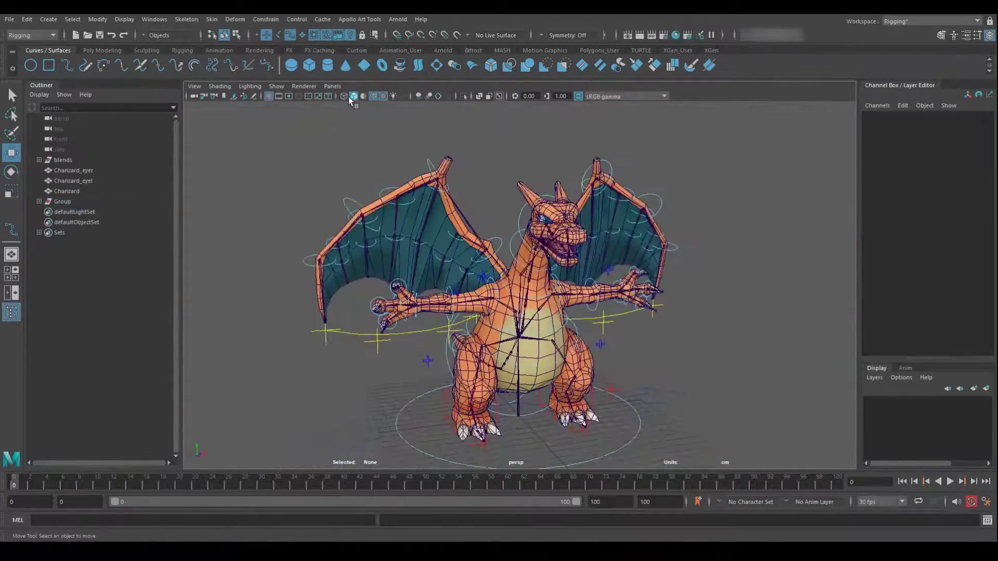
pyautogui.click(355, 96)
pyautogui.keyDown('alt'); pyautogui.moveTo(467, 260); pyautogui.dragTo(530, 333, button='right'); pyautogui.keyUp('alt')
pyautogui.keyDown('alt'); pyautogui.moveTo(530, 333); pyautogui.dragTo(457, 322); pyautogui.keyUp('alt')
pyautogui.click(462, 380)
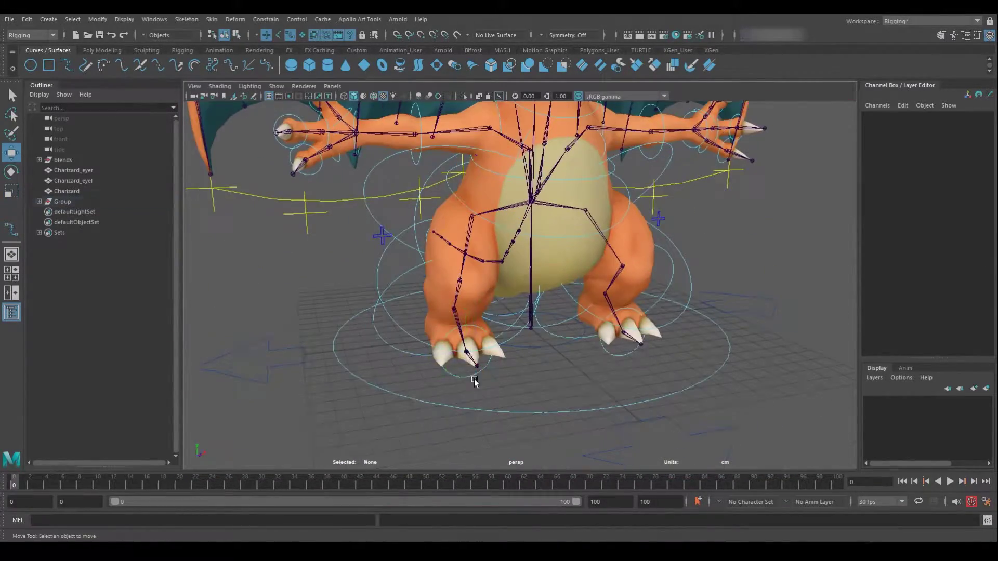
pyautogui.keyDown('alt'); pyautogui.moveTo(462, 380); pyautogui.dragTo(494, 312); pyautogui.keyUp('alt')
pyautogui.click(526, 307)
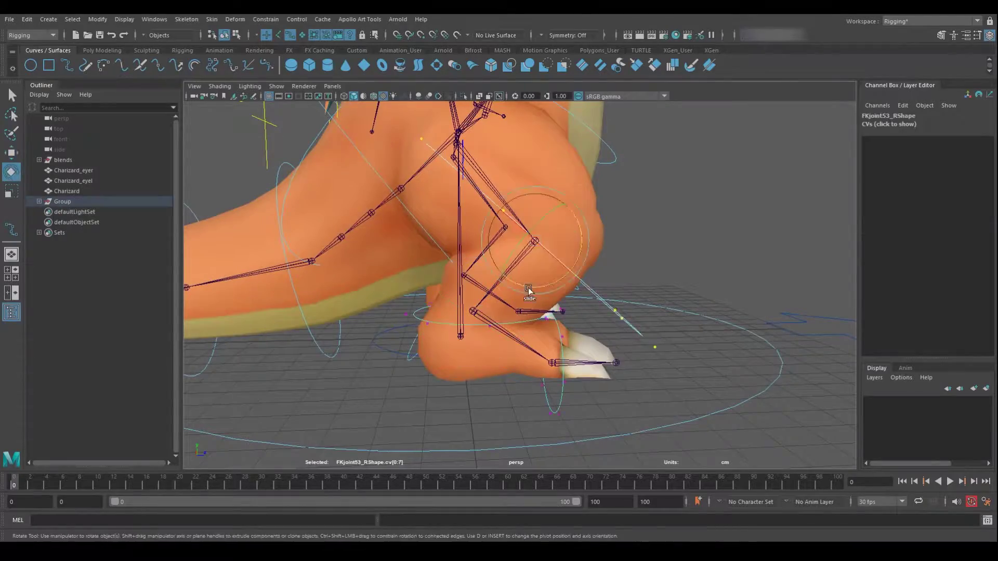
pyautogui.keyDown('alt'); pyautogui.moveTo(543, 288); pyautogui.dragTo(359, 230); pyautogui.keyUp('alt')
pyautogui.press('r')
pyautogui.scroll(-5, 519, 285)
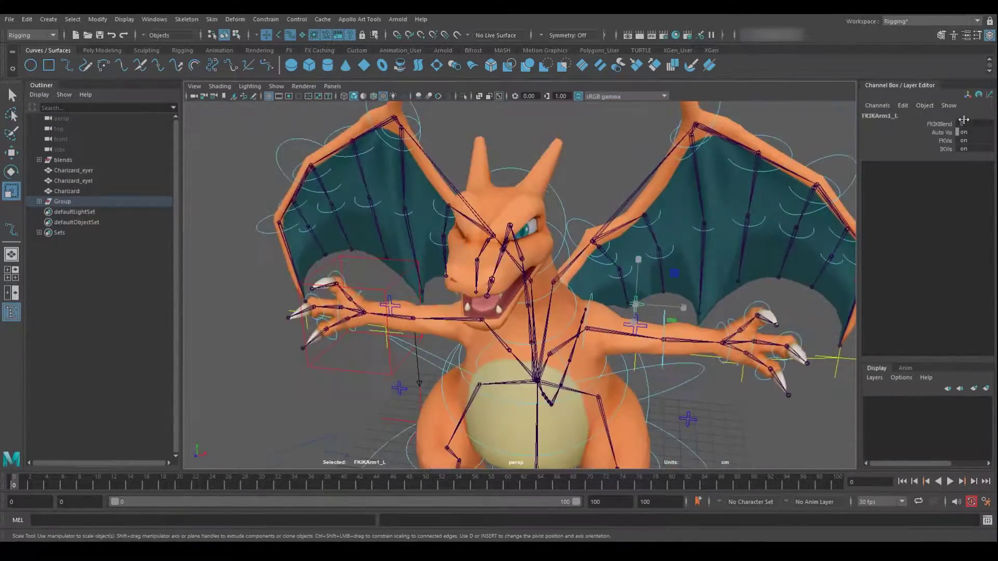
# Step: Select both FKIKArm switch controls, including FKIKArm1_L, and move them into place
pyautogui.press('4')
pyautogui.click(939, 123)
pyautogui.press('a')
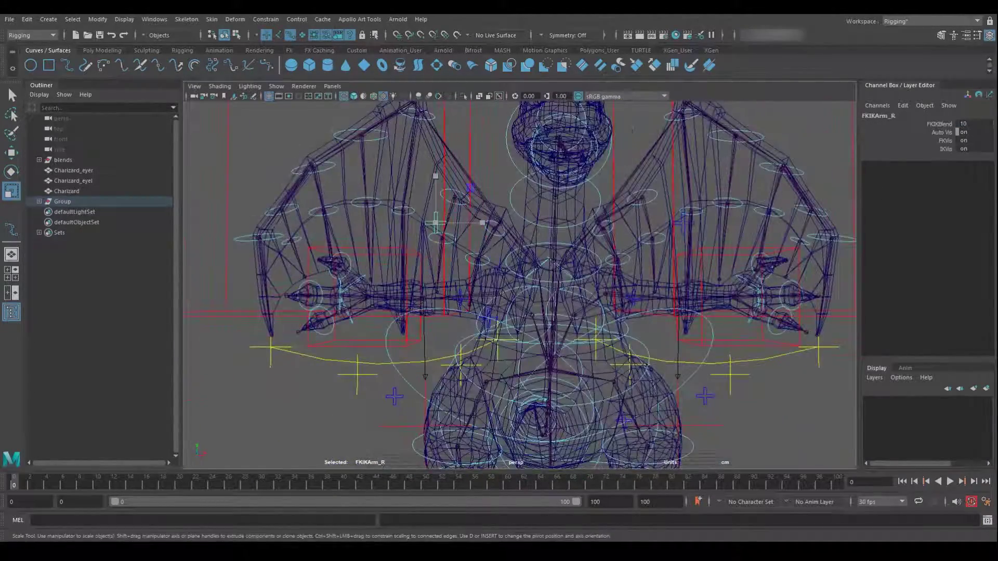
pyautogui.keyDown('shift'); pyautogui.click(684, 225); pyautogui.keyUp('shift')
pyautogui.press('w')
pyautogui.keyDown('alt'); pyautogui.moveTo(683, 224); pyautogui.dragTo(565, 234); pyautogui.keyUp('alt')
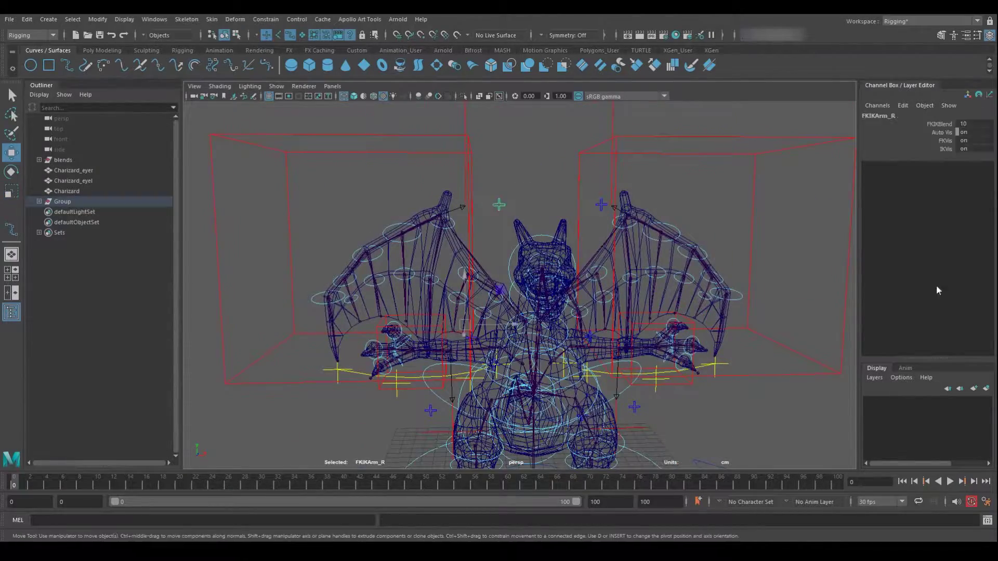
pyautogui.keyDown('shift'); pyautogui.click(590, 337); pyautogui.keyUp('shift')
pyautogui.keyDown('alt'); pyautogui.moveTo(589, 337); pyautogui.dragTo(620, 165); pyautogui.keyUp('alt')
# Step: Fit the spine FK/IK switch CVs and the PoleArm1_R pole vector control
pyautogui.click(478, 300)
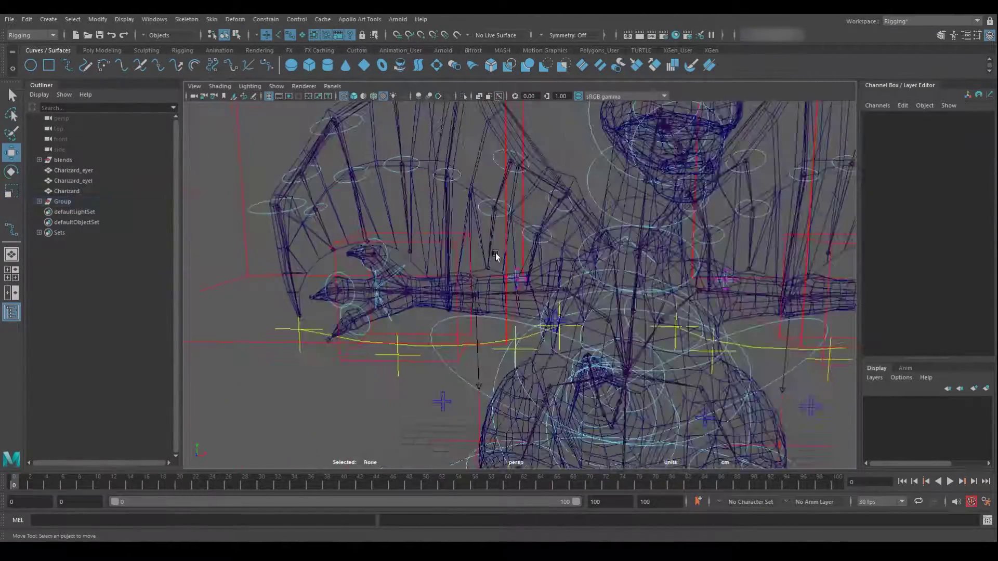
pyautogui.scroll(-5, 499, 307)
pyautogui.scroll(5, 509, 309)
pyautogui.scroll(-5, 528, 312)
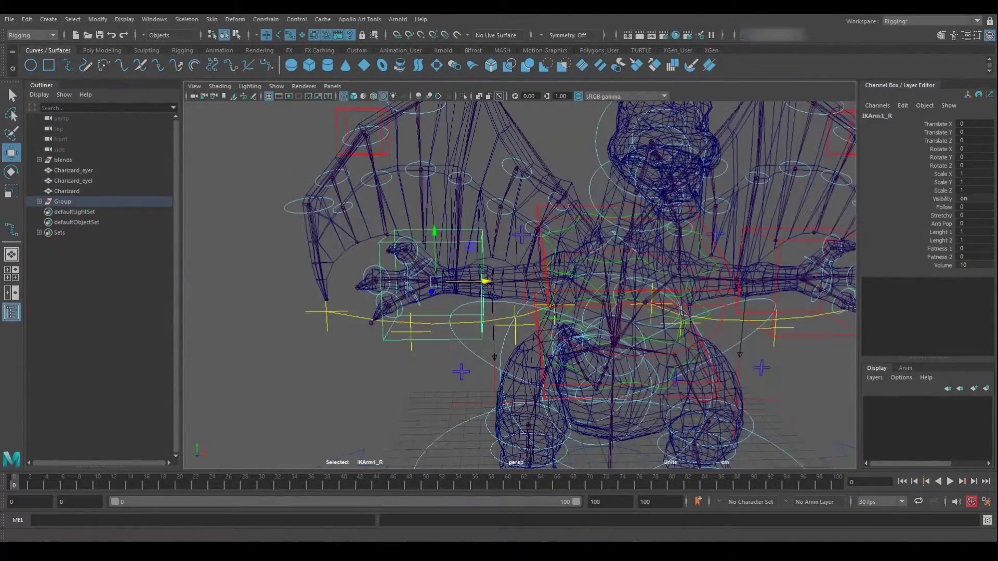
pyautogui.scroll(-3, 450, 362)
pyautogui.click(450, 362)
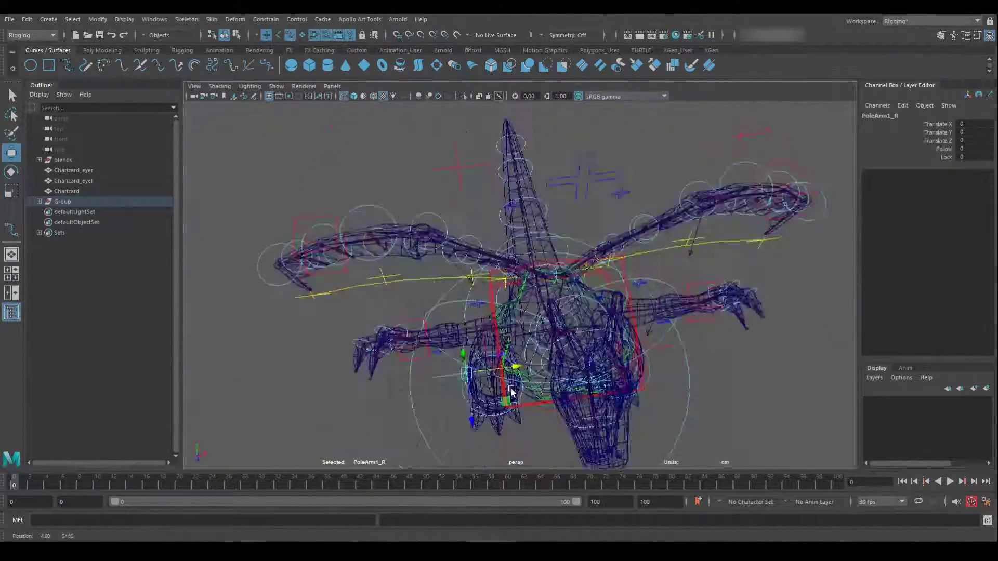
pyautogui.scroll(5, 374, 270)
pyautogui.keyDown('alt'); pyautogui.moveTo(374, 270); pyautogui.dragTo(520, 234); pyautogui.keyUp('alt')
pyautogui.click(517, 345)
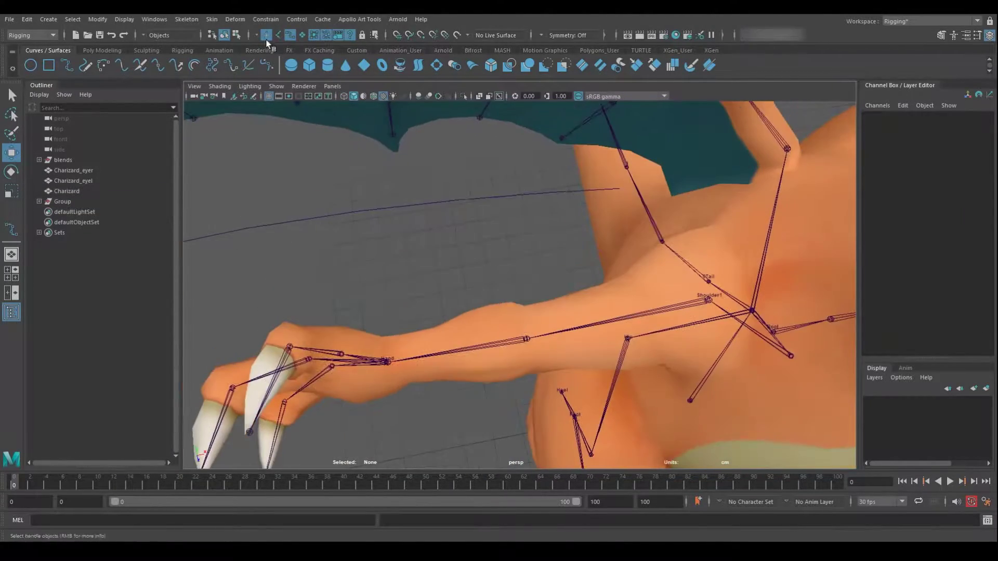
# Step: Position the IKArm1_R control and review the hybrid spine IK control from the front
pyautogui.press('a')
pyautogui.press('q')
pyautogui.click(696, 357)
pyautogui.click(501, 366)
pyautogui.press('w')
pyautogui.press('a')
pyautogui.click(458, 291)
pyautogui.scroll(5, 520, 234)
pyautogui.keyDown('alt'); pyautogui.moveTo(682, 163); pyautogui.dragTo(634, 308); pyautogui.keyUp('alt')
pyautogui.click(698, 350)
# Step: Select the right IK arm and hybrid spine IK controls and inspect the rig
pyautogui.press('r')
pyautogui.keyDown('alt'); pyautogui.moveTo(682, 340); pyautogui.dragTo(464, 279); pyautogui.keyUp('alt')
pyautogui.click(464, 279)
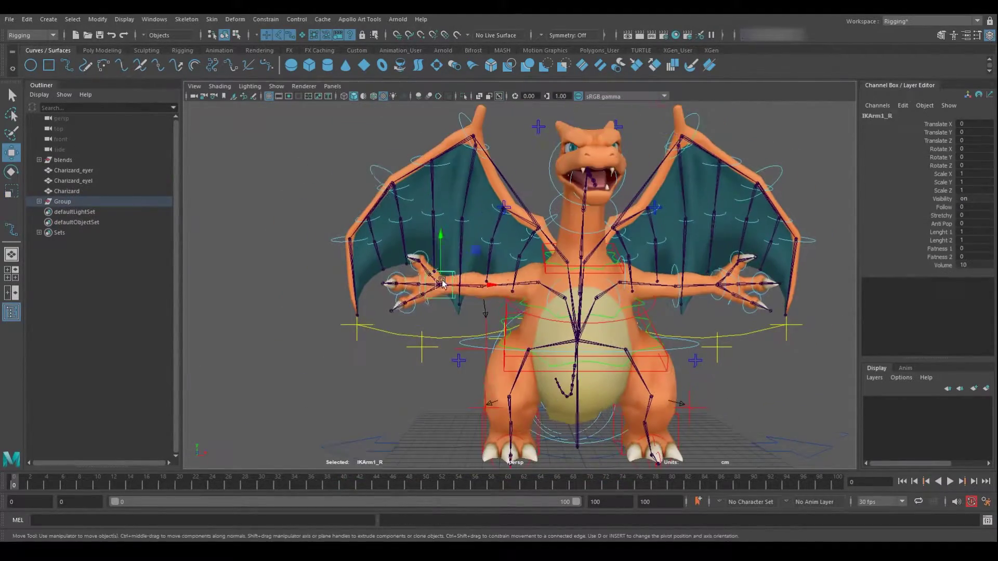
pyautogui.scroll(2, 621, 326)
pyautogui.press('e')
pyautogui.click(590, 363)
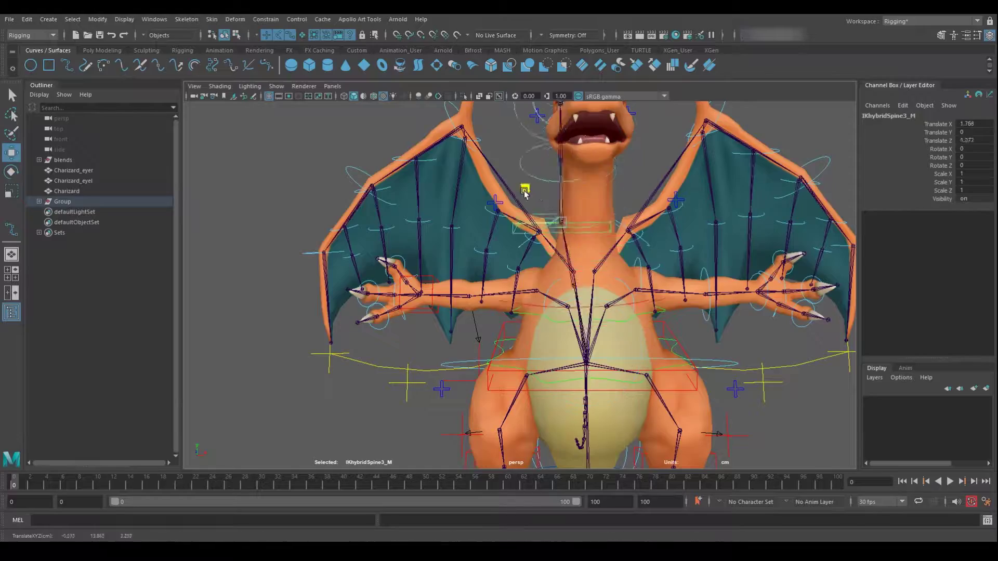
pyautogui.keyDown('alt'); pyautogui.moveTo(524, 192); pyautogui.dragTo(571, 224); pyautogui.keyUp('alt')
# Step: Play back the animation and rotate the FKjoint3_M neck joint to test deformation
pyautogui.press('e')
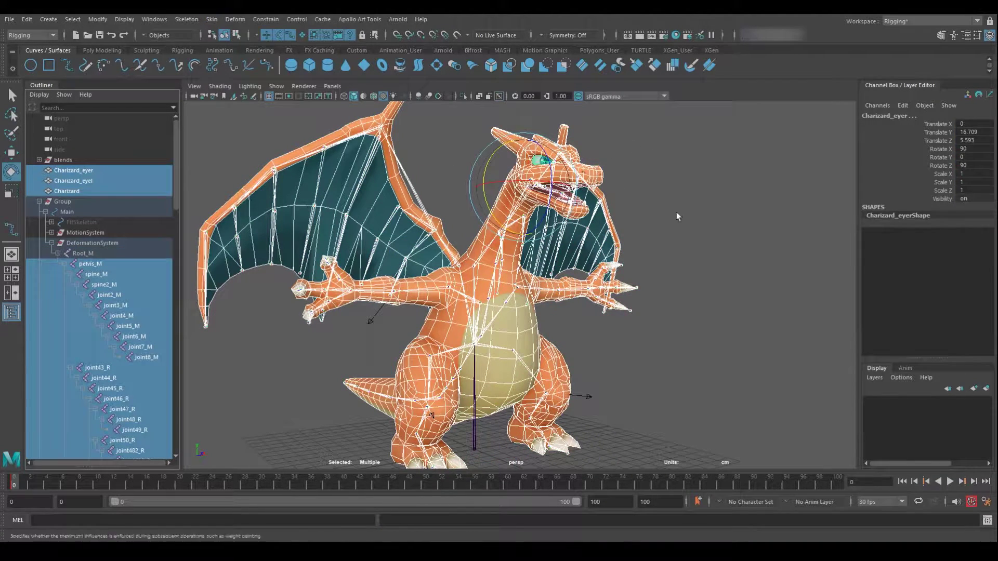
pyautogui.hotkey('alt', 'v')
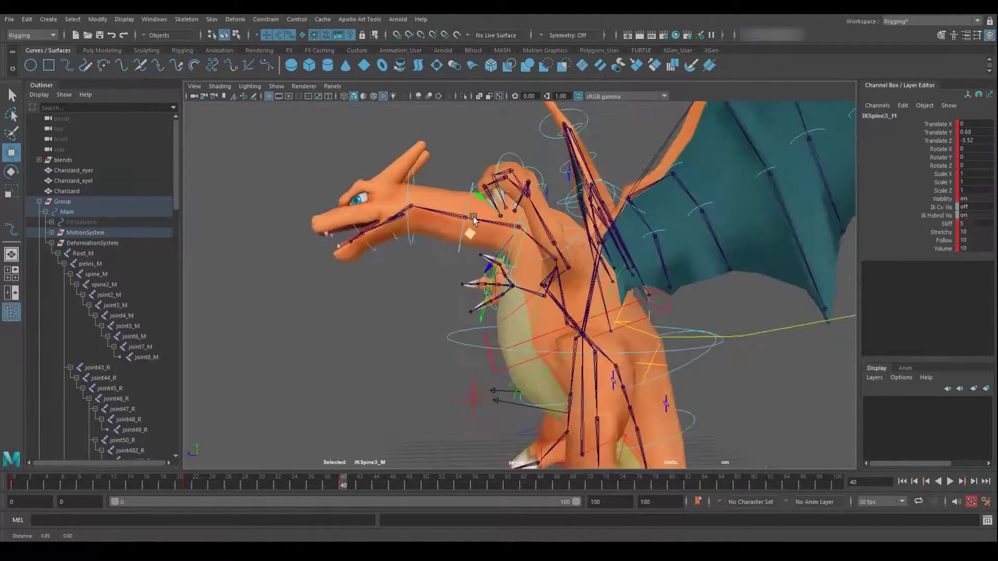
pyautogui.moveTo(448, 276); pyautogui.dragTo(457, 281)
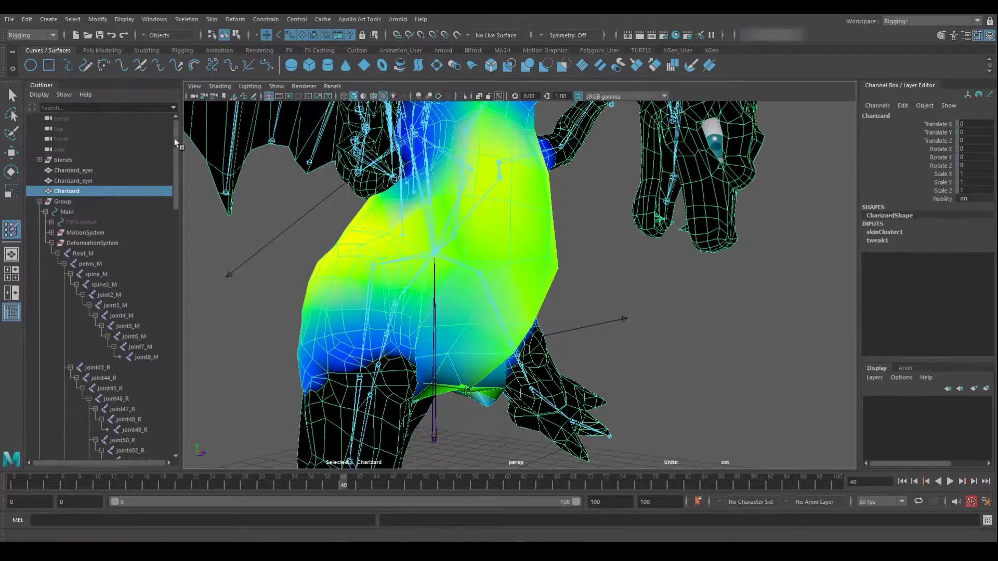
# Step: Orbit around Charizard's body to review the painted body, hip and tail weights
pyautogui.keyDown('alt'); pyautogui.moveTo(387, 130); pyautogui.dragTo(121, 270); pyautogui.keyUp('alt')
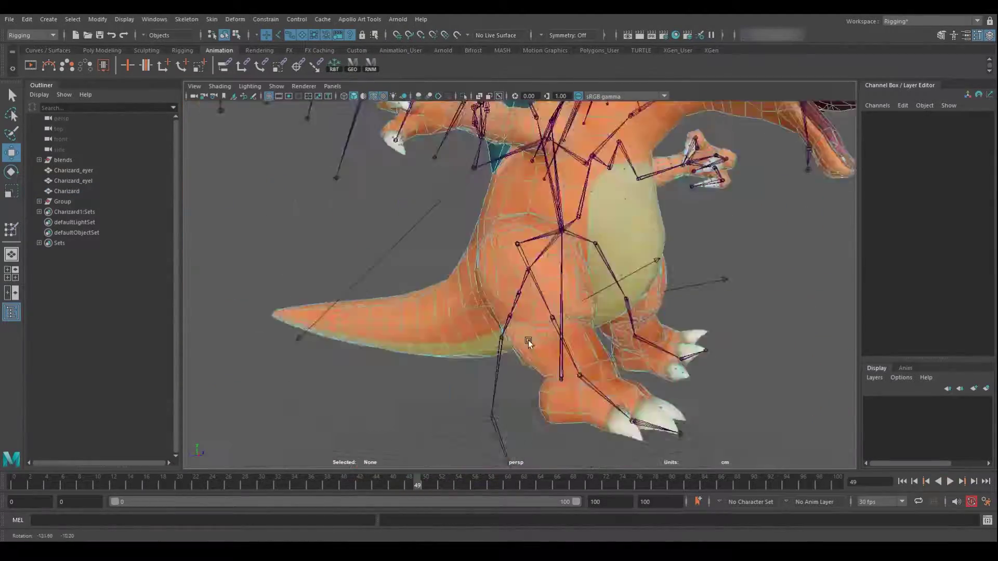
# Step: Expand the full Root_M joint hierarchy in the Outliner
pyautogui.keyDown('shift'); pyautogui.click(58, 378); pyautogui.keyUp('shift')
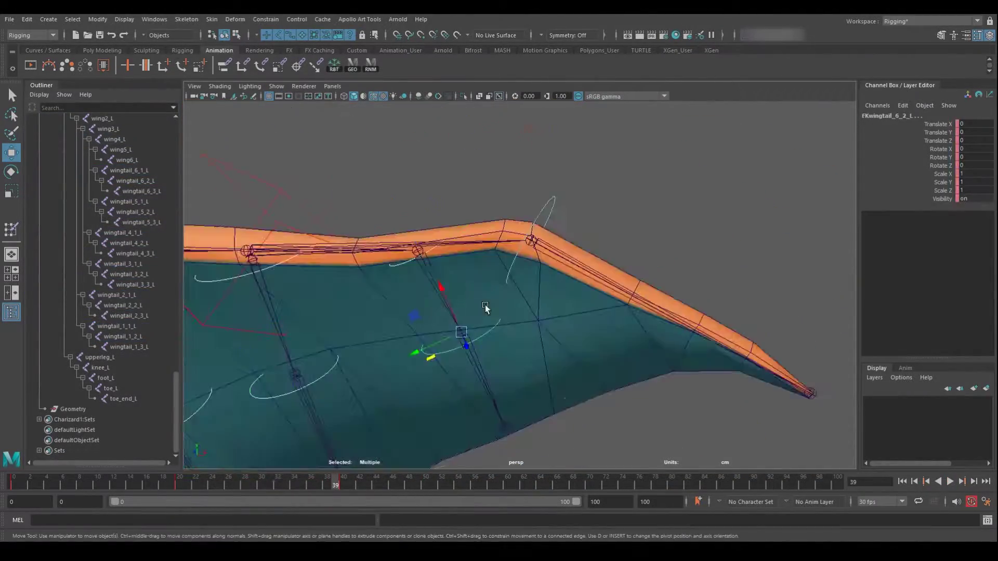
# Step: Hide the Channel Box and select a group of left wing membrane vertices
pyautogui.click(989, 35)
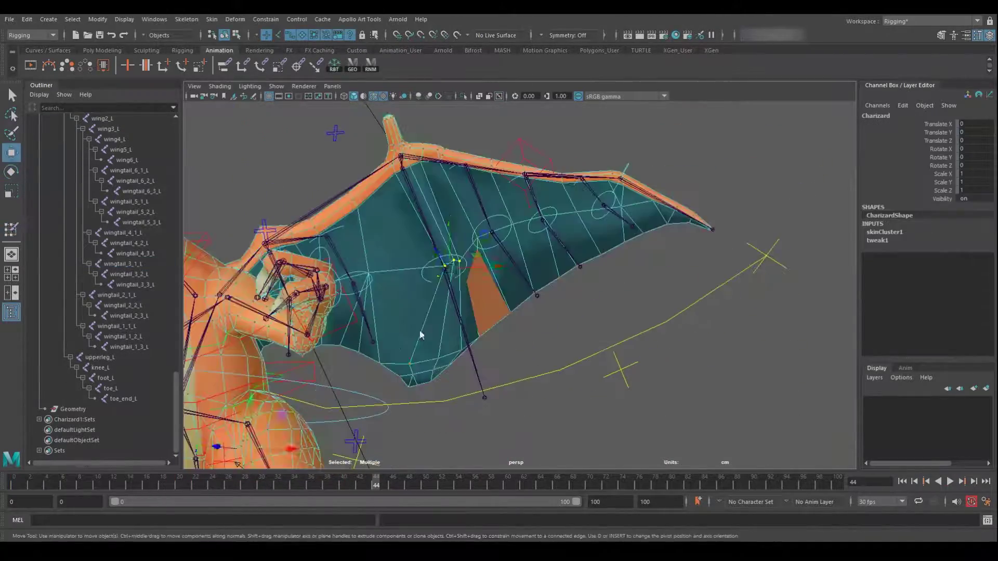
pyautogui.moveTo(421, 335)
pyautogui.keyDown('alt'); pyautogui.mouseDown()
pyautogui.moveTo(445, 286)
pyautogui.moveTo(480, 260)
pyautogui.moveTo(461, 300)
pyautogui.mouseUp(); pyautogui.keyUp('alt')
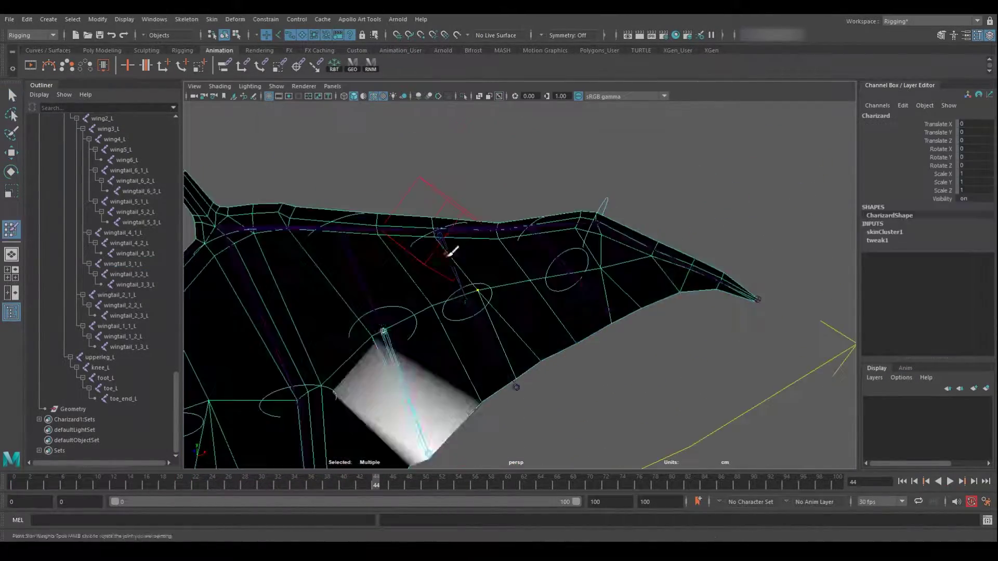
pyautogui.moveTo(453, 252)
pyautogui.keyDown('alt'); pyautogui.mouseDown()
pyautogui.moveTo(473, 291)
pyautogui.moveTo(545, 329)
pyautogui.mouseUp(); pyautogui.keyUp('alt')
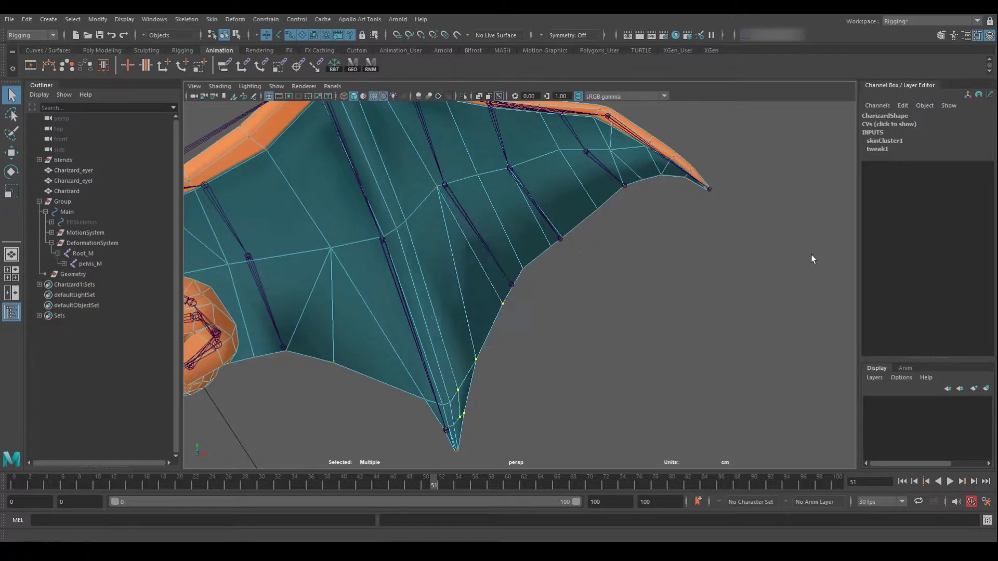
pyautogui.keyDown('alt'); pyautogui.moveTo(755, 281); pyautogui.dragTo(455, 279); pyautogui.keyUp('alt')
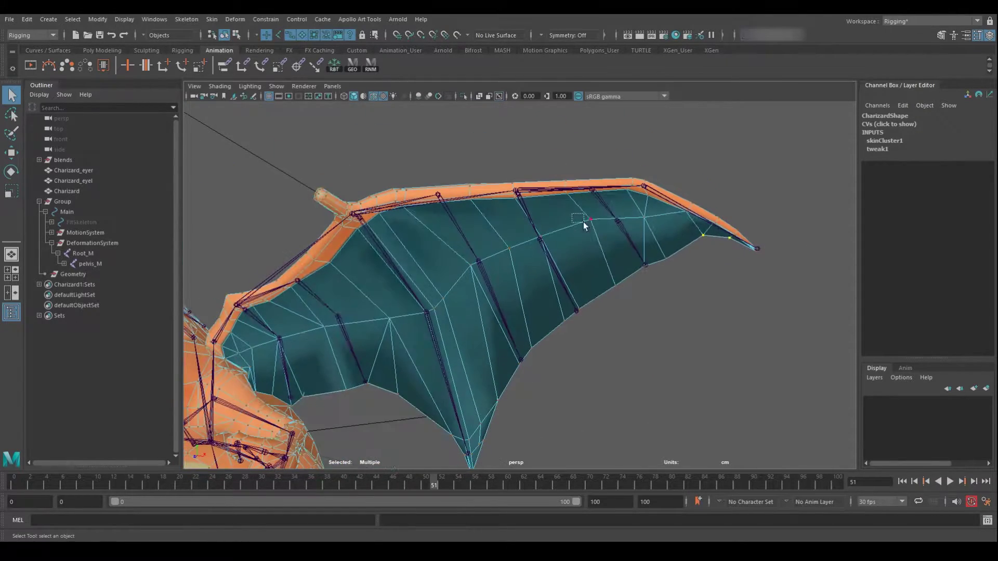
pyautogui.moveTo(547, 343); pyautogui.dragTo(552, 356)
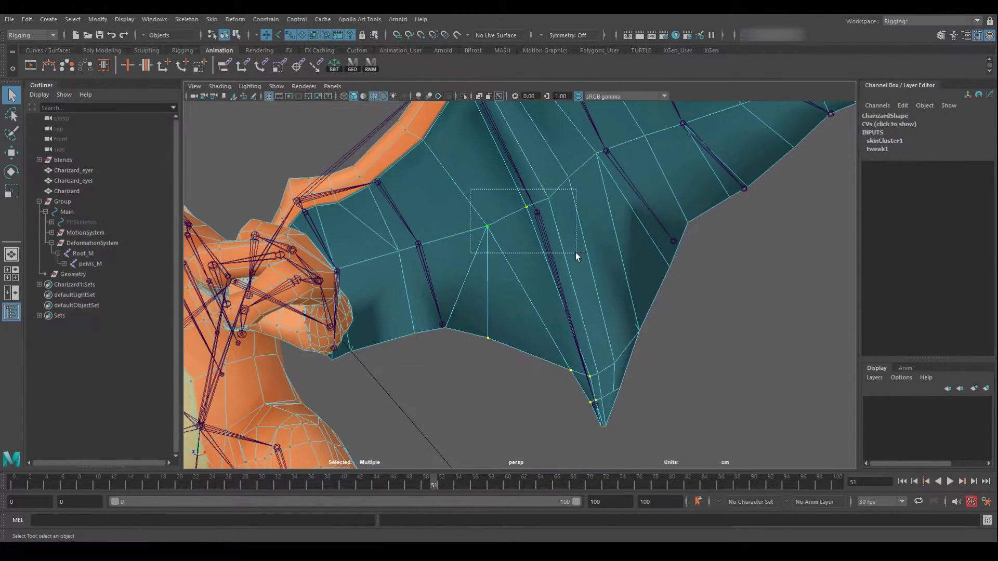